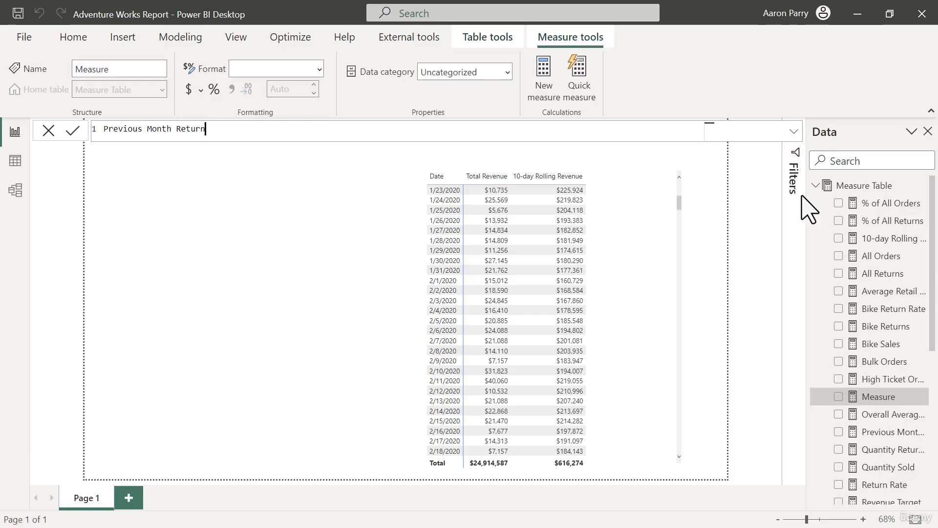
Step: Start the Previous Month Returns formula with CALCULATE, using [Total Returns] as the expression on its own line
{"action": "key", "text": "shift+Return"}
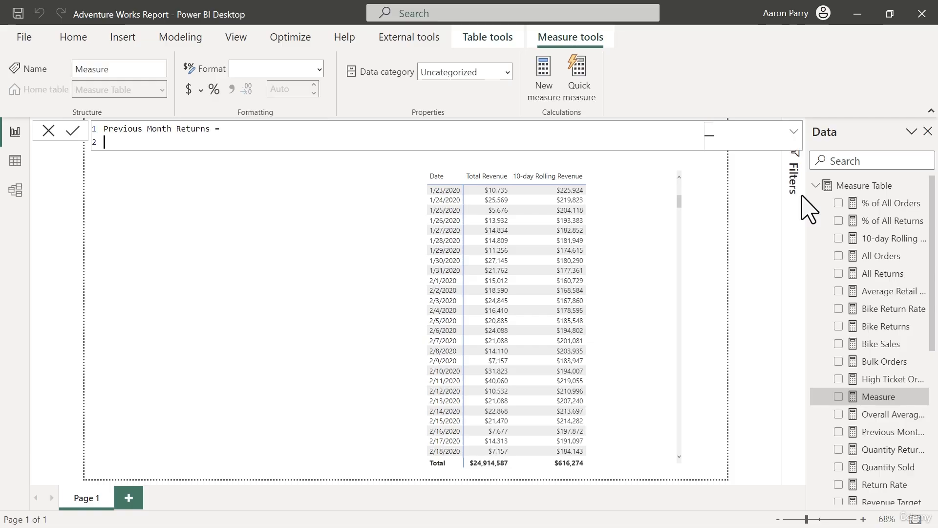
{"action": "type", "text": "cal"}
{"action": "key", "text": "Tab"}
{"action": "key", "text": "shift+Return"}
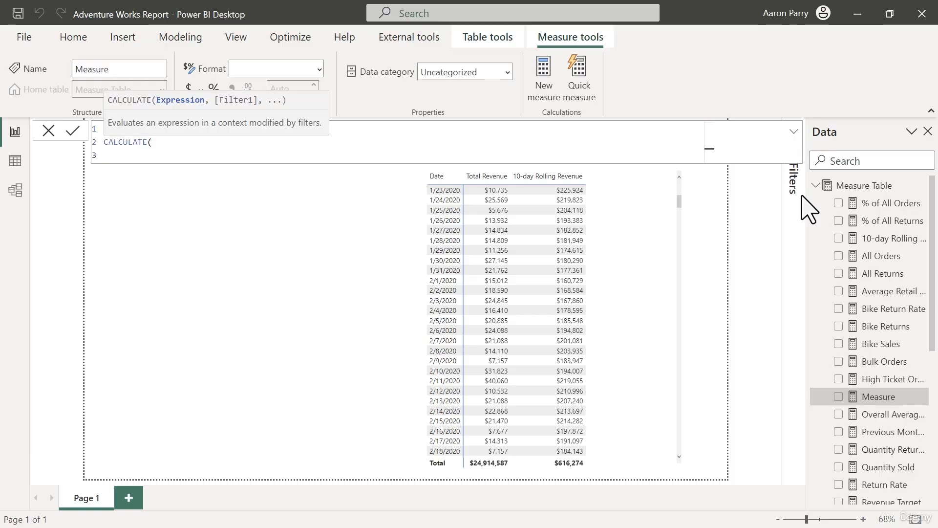
{"action": "type", "text": "[tota"}
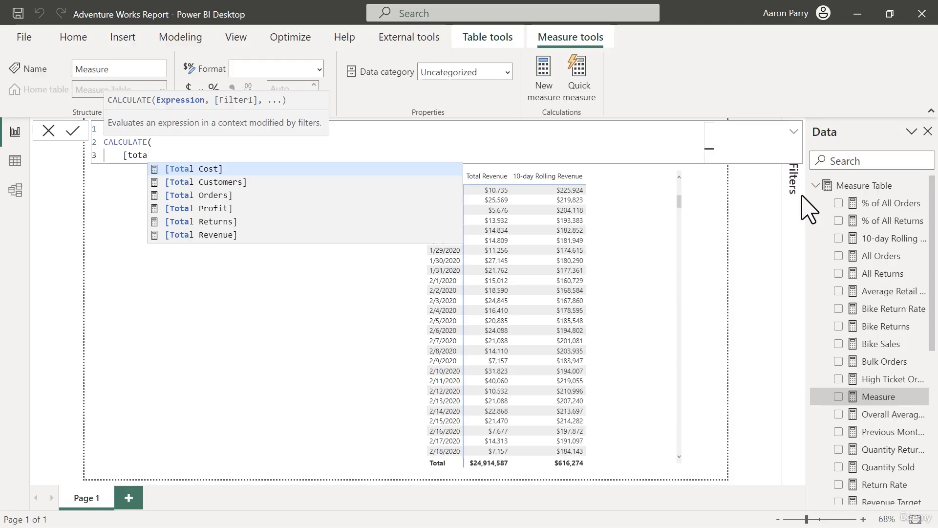
{"action": "key", "text": "Down"}
{"action": "key", "text": "Down"}
{"action": "key", "text": "Down"}
{"action": "key", "text": "Down"}
{"action": "key", "text": "Tab"}
{"action": "type", "text": ","}
{"action": "key", "text": "shift+Return"}
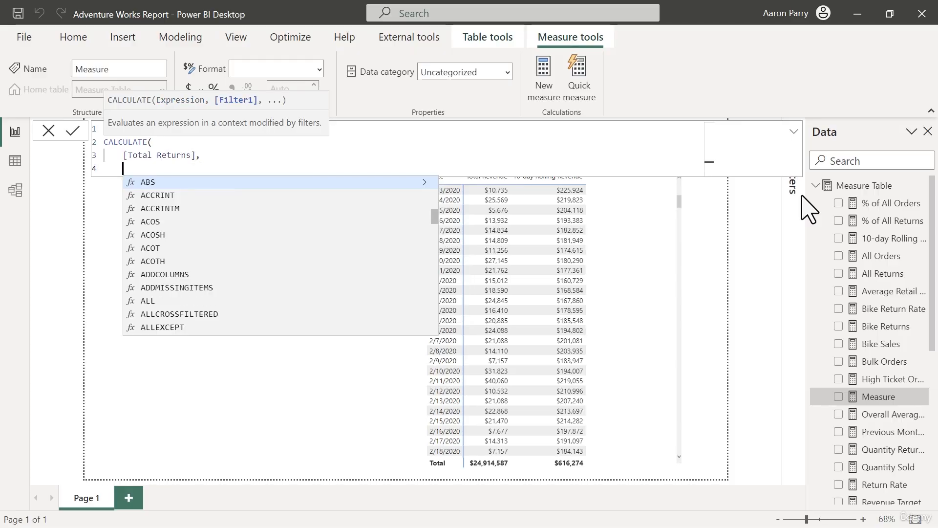
Step: Add a DATEADD filter to the CALCULATE formula with 'Calendar Lookup'[Date] as its dates argument
{"action": "type", "text": "Date"}
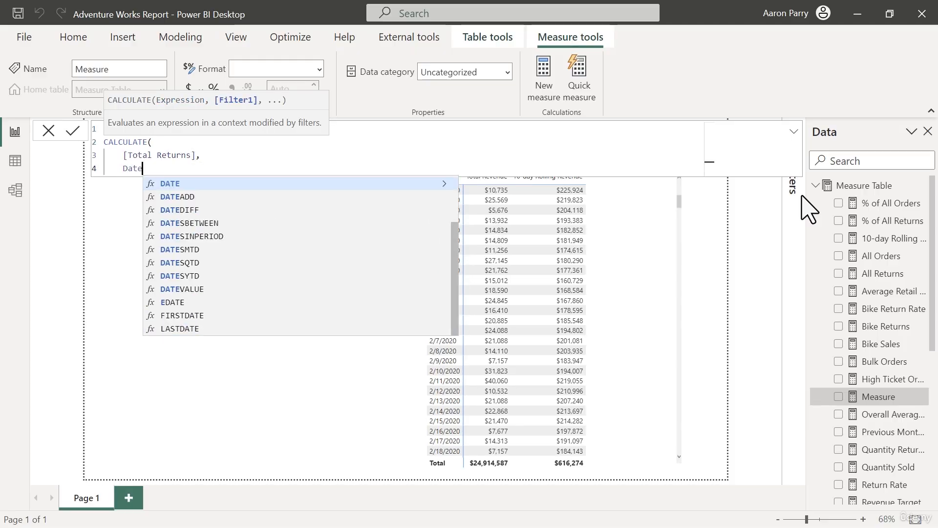
{"action": "key", "text": "Down"}
{"action": "key", "text": "Tab"}
{"action": "key", "text": "shift+Return"}
{"action": "type", "text": "ca"}
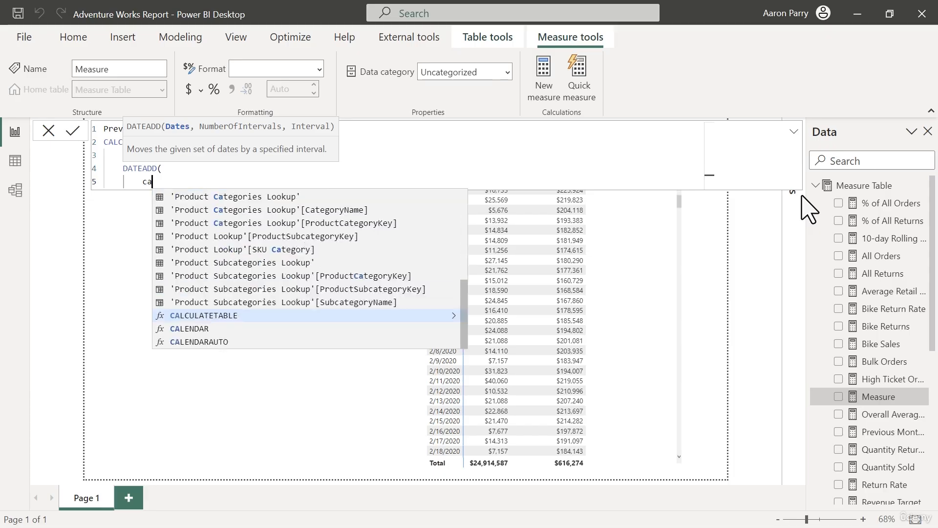
{"action": "type", "text": "lendar"}
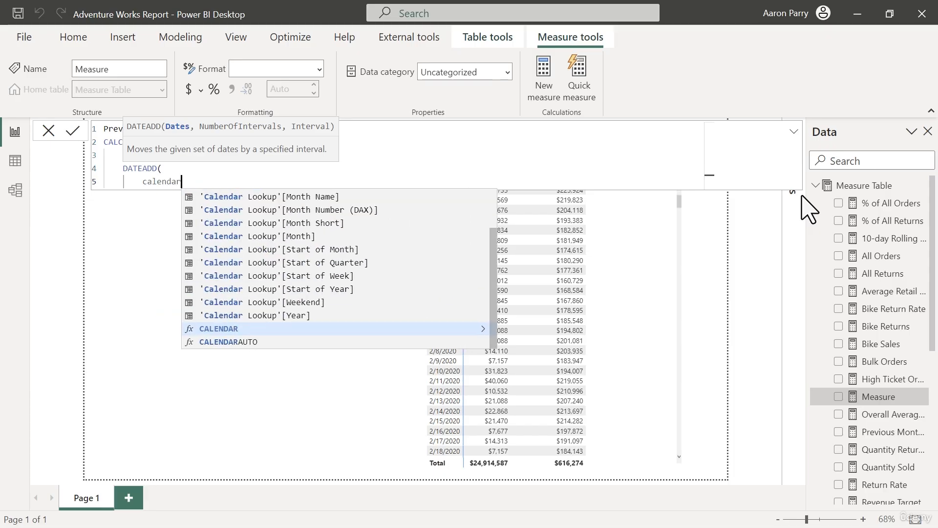
{"action": "type", "text": " loo"}
{"action": "key", "text": "Down"}
{"action": "key", "text": "Tab"}
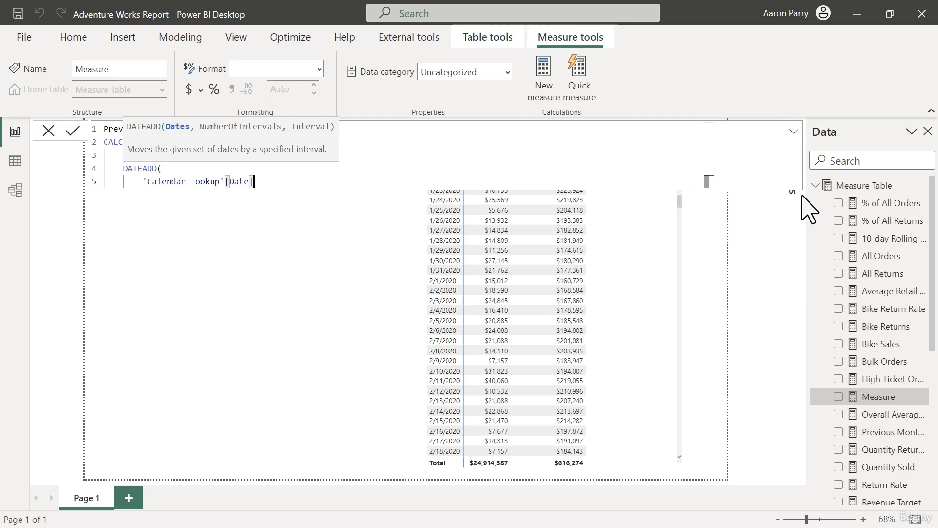
{"action": "type", "text": ","}
{"action": "key", "text": "shift+Return"}
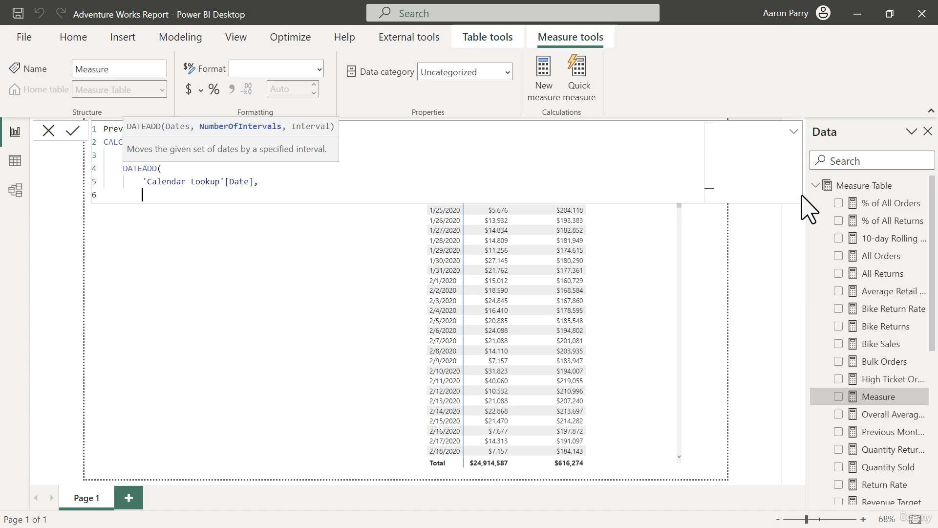
Step: Complete the DATEADD arguments with -1 and DAY, closing both functions with parentheses on separate lines
{"action": "type", "text": "-1,"}
{"action": "key", "text": "shift+Return"}
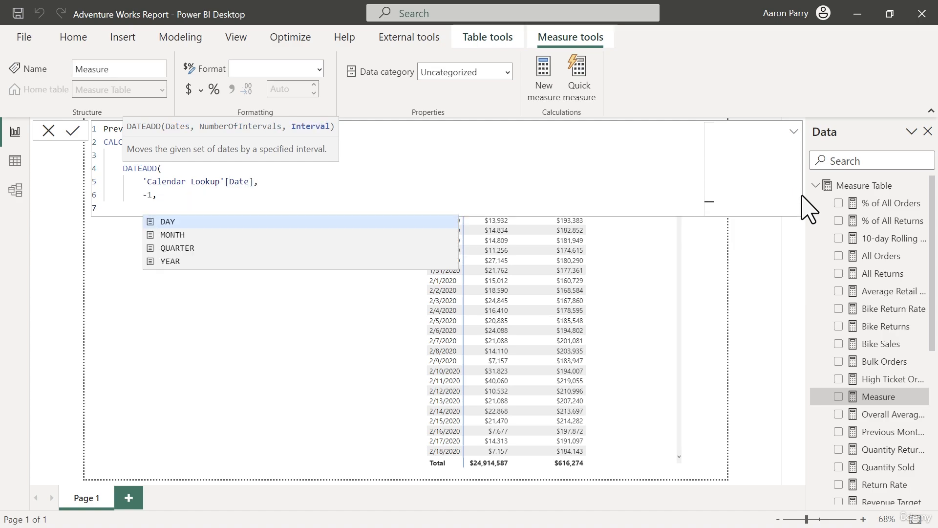
{"action": "type", "text": "day"}
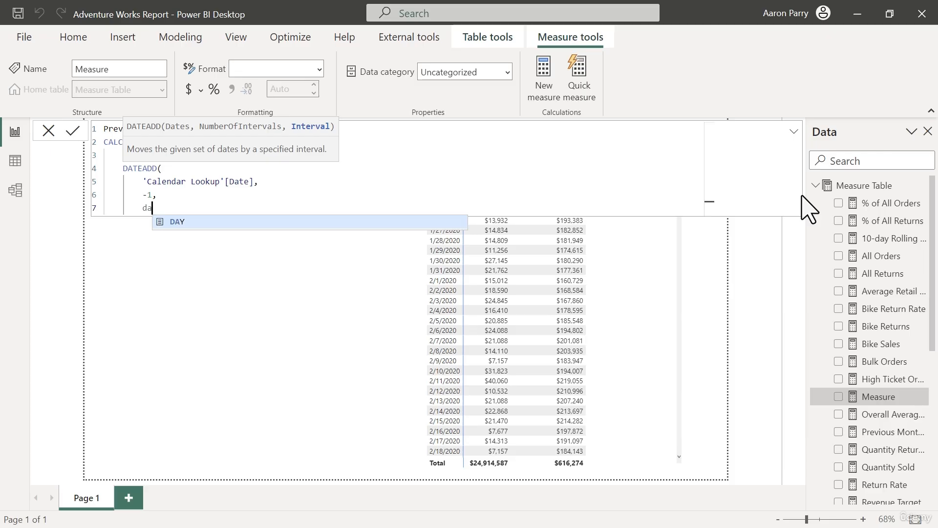
{"action": "key", "text": "Tab"}
{"action": "key", "text": "shift+Return"}
{"action": "key", "text": "BackSpace"}
{"action": "type", "text": ")"}
{"action": "key", "text": "shift+Return"}
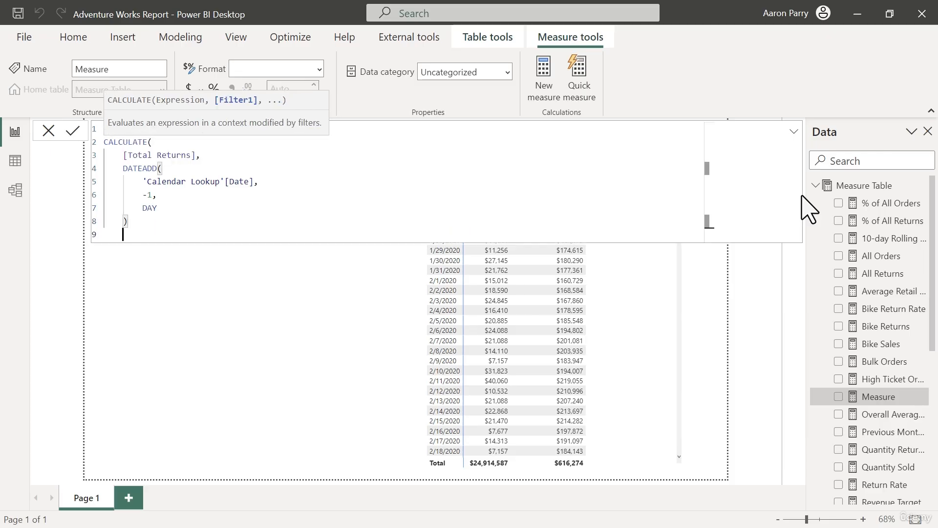
{"action": "key", "text": "BackSpace"}
{"action": "type", "text": ")"}
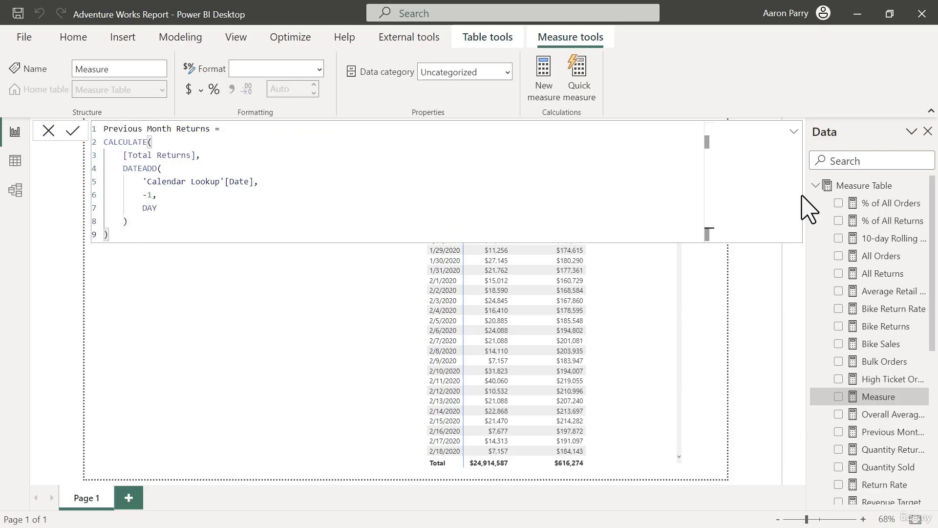
Step: Change the DATEADD interval to MONTH and format the committed returns measure with a thousands separator
{"action": "key", "text": "Up"}
{"action": "key", "text": "Up"}
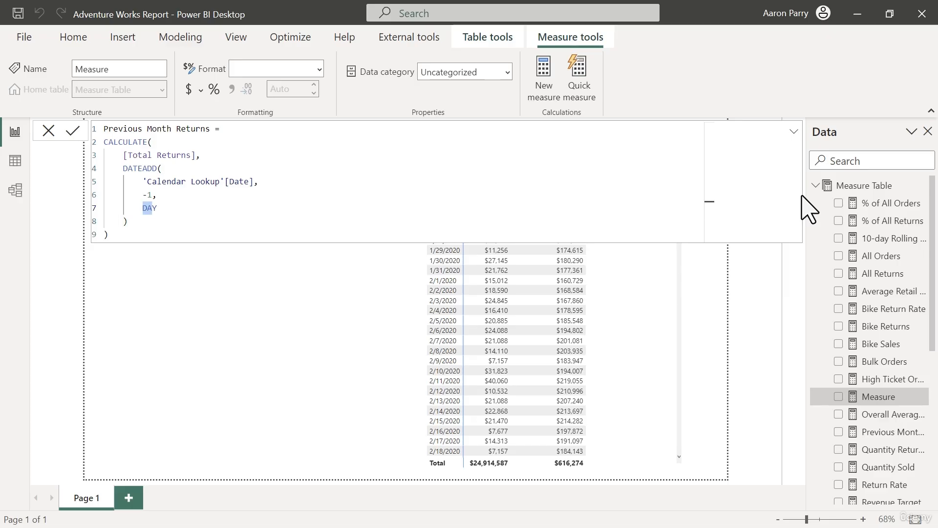
{"action": "type", "text": "mont"}
{"action": "key", "text": "Tab"}
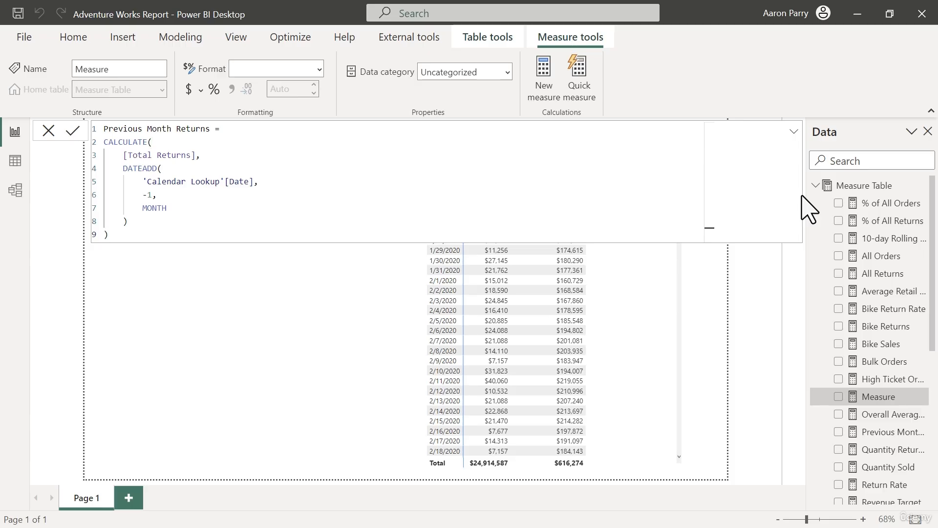
{"action": "key", "text": "Return"}
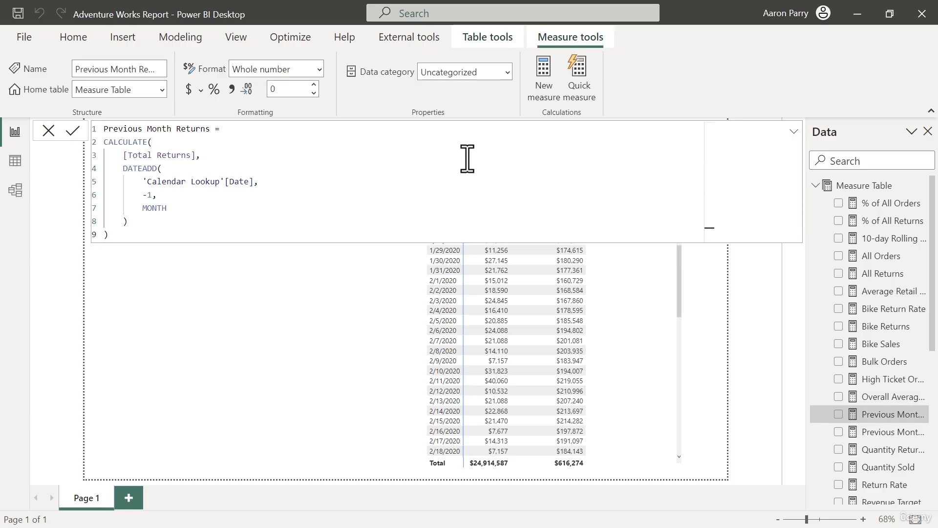
{"action": "left_click", "coordinate": [231, 89]}
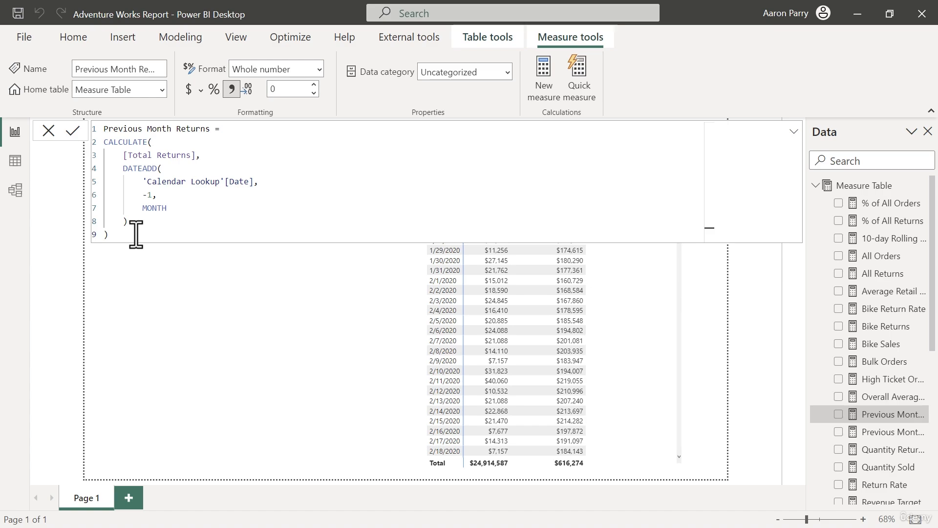
Step: Copy the whole Previous Month Returns formula into a new measure
{"action": "left_click", "coordinate": [121, 235]}
{"action": "left_click_drag", "start_coordinate": [118, 235], "coordinate": [97, 137]}
{"action": "key", "text": "ctrl+c"}
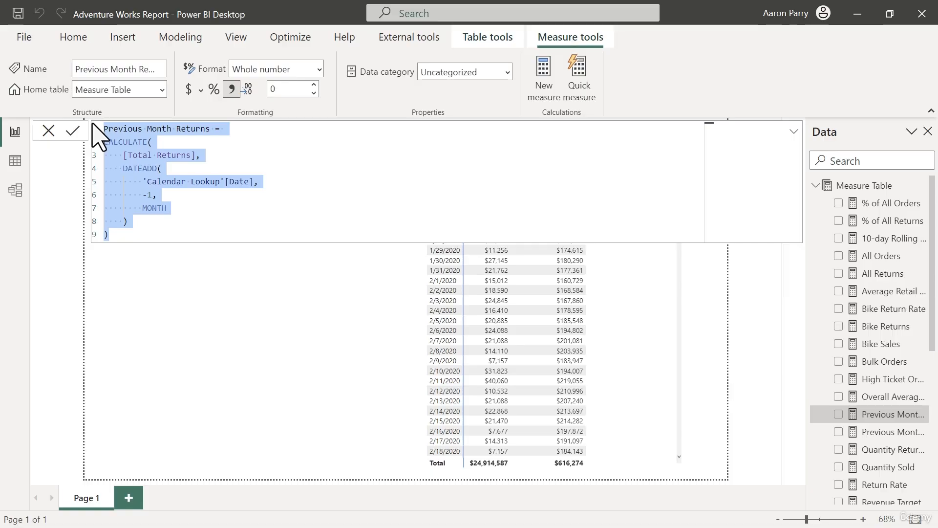
{"action": "left_click", "coordinate": [543, 72]}
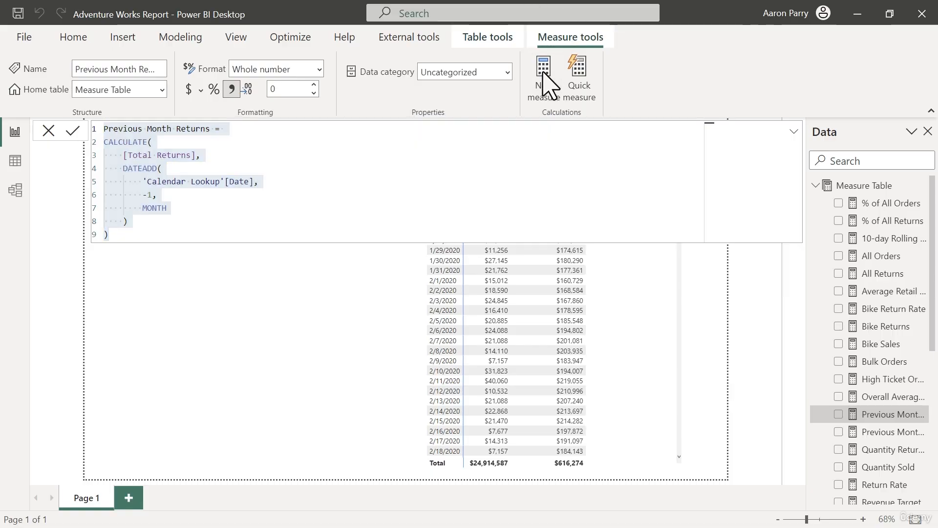
{"action": "key", "text": "ctrl+v"}
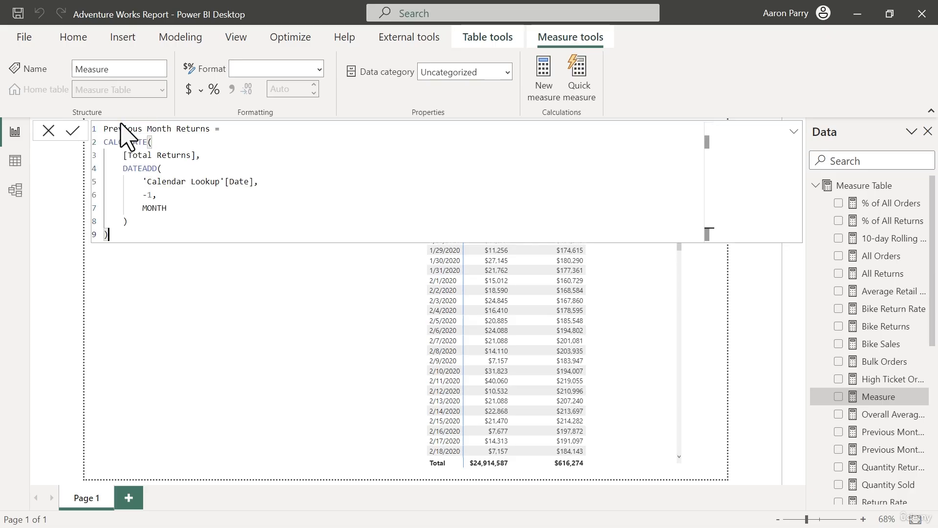
Step: Rename the copied measure Previous Month Orders, replace its expression with [Total Orders], and commit it
{"action": "double_click", "coordinate": [190, 130]}
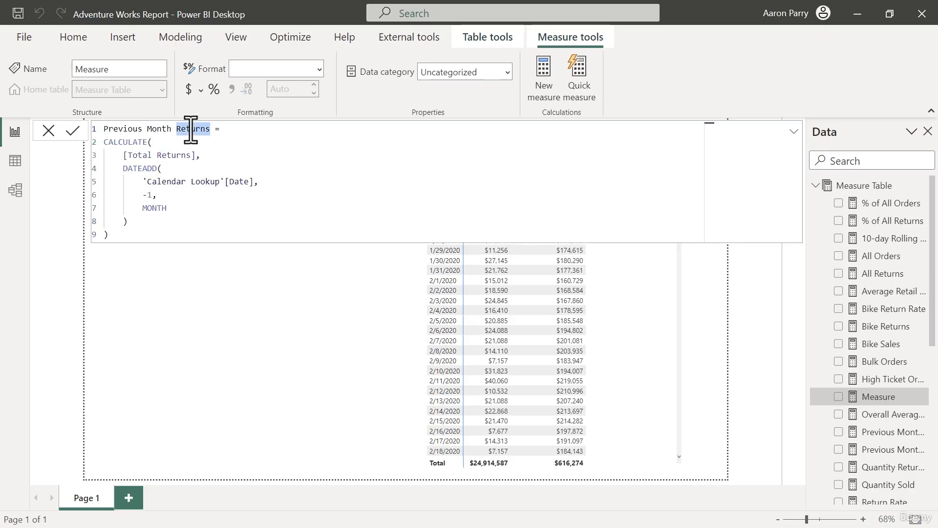
{"action": "type", "text": "Ord"}
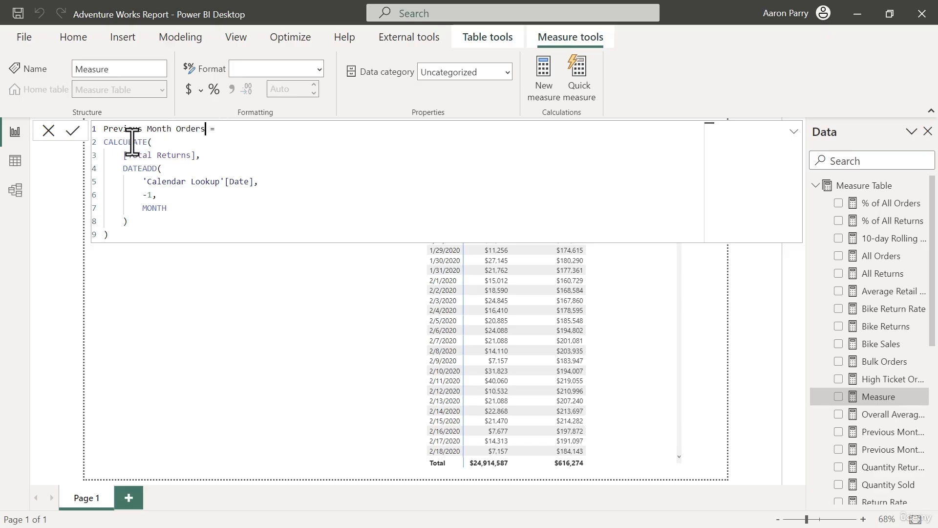
{"action": "left_click", "coordinate": [157, 155]}
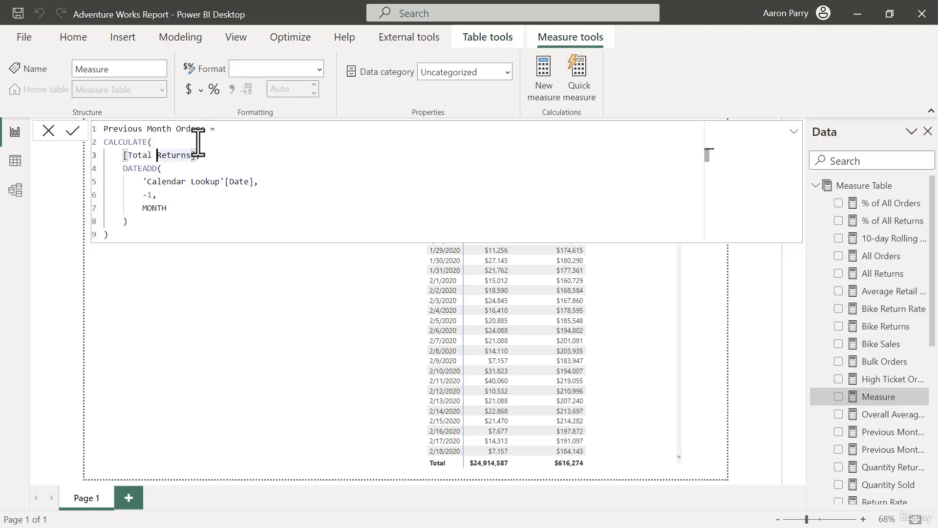
{"action": "key", "text": "Delete"}
{"action": "key", "text": "Delete"}
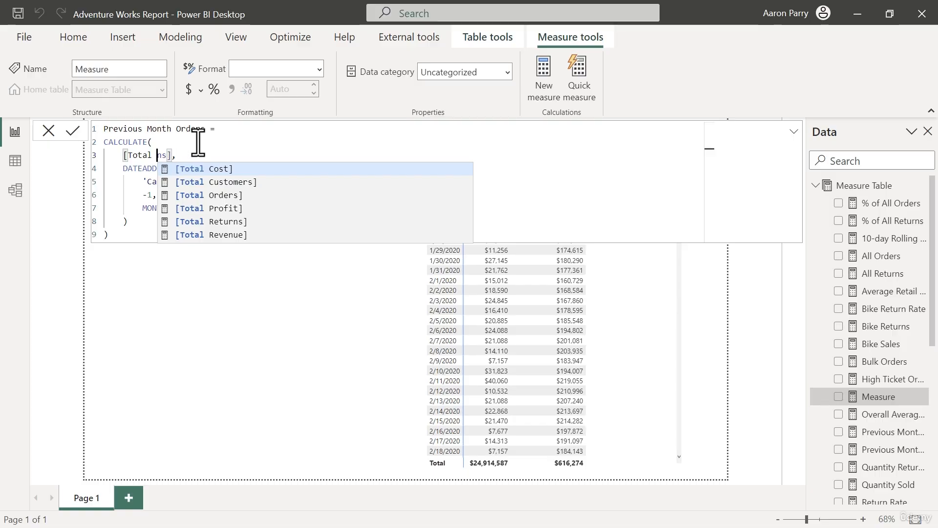
{"action": "left_click", "coordinate": [223, 195]}
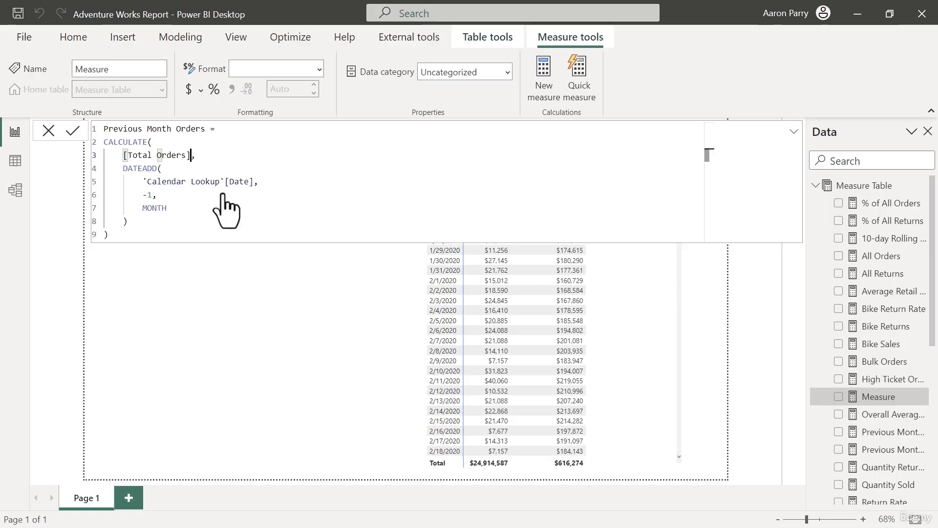
{"action": "left_click", "coordinate": [120, 238]}
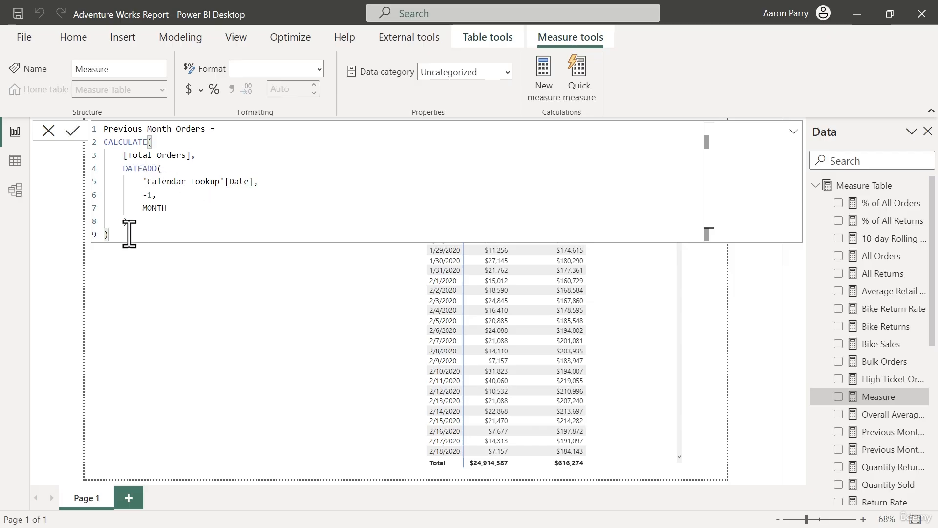
{"action": "key", "text": "Return"}
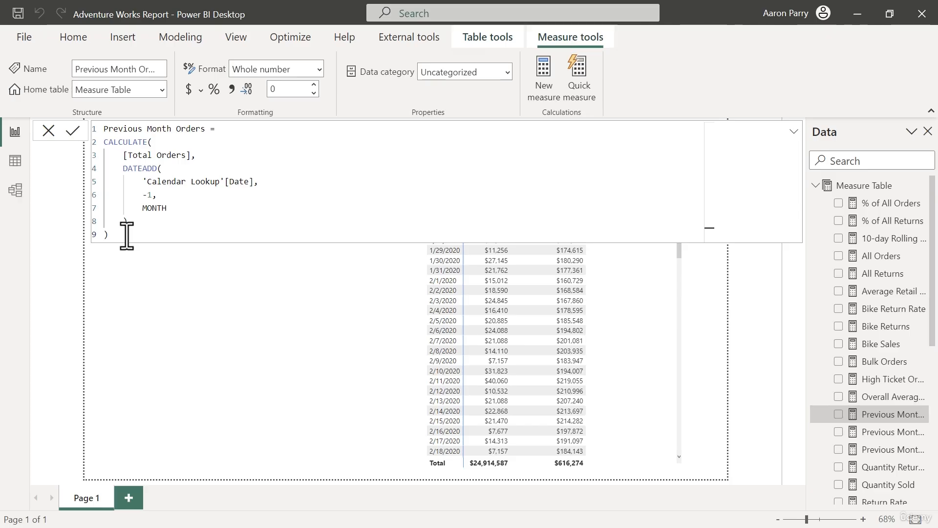
Step: Copy the whole Previous Month Orders formula into another new measure
{"action": "left_click_drag", "start_coordinate": [127, 234], "coordinate": [98, 132]}
{"action": "key", "text": "ctrl+c"}
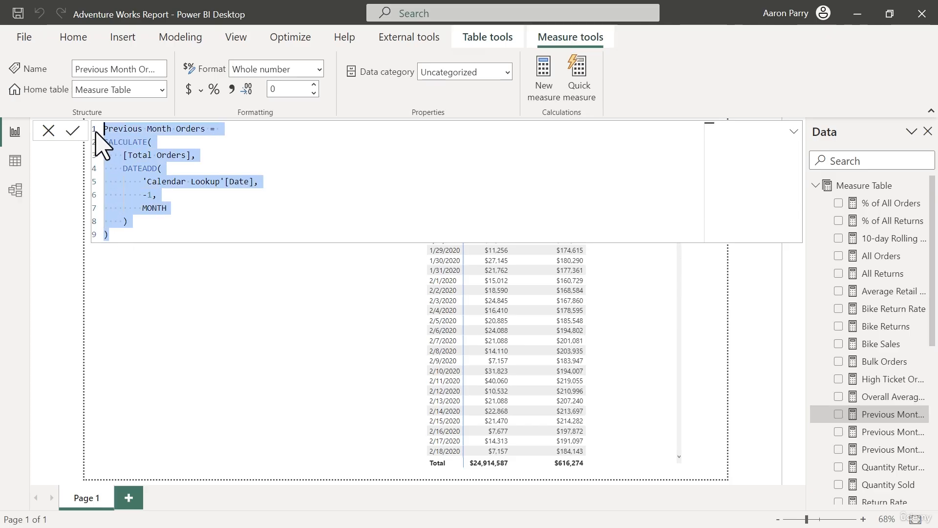
{"action": "left_click", "coordinate": [541, 68]}
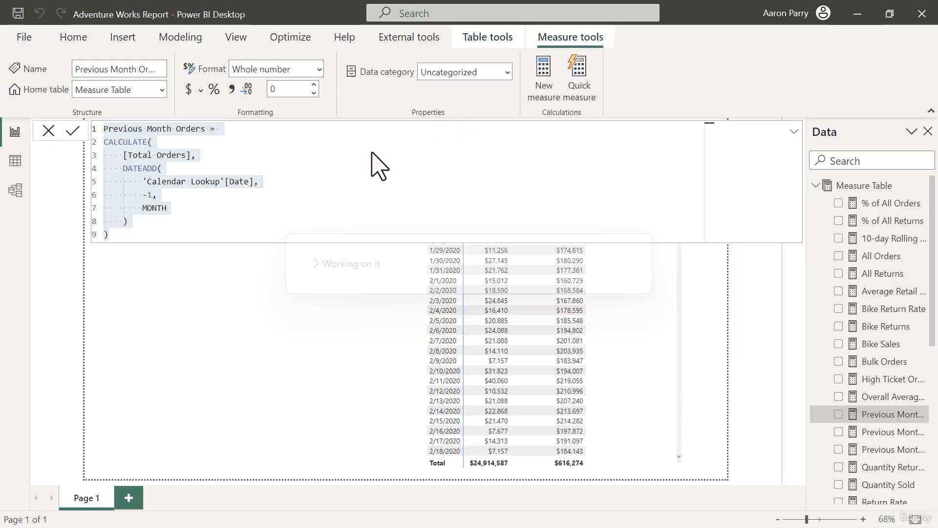
{"action": "key", "text": "ctrl+v"}
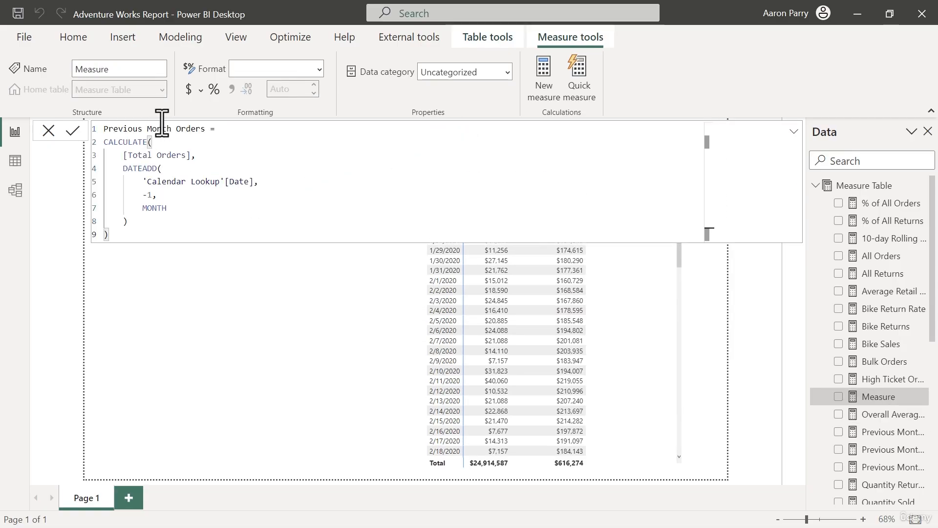
Step: Rename the copied measure Previous Month Profit, replace its expression with [Total Profit], and commit it
{"action": "left_click", "coordinate": [186, 130]}
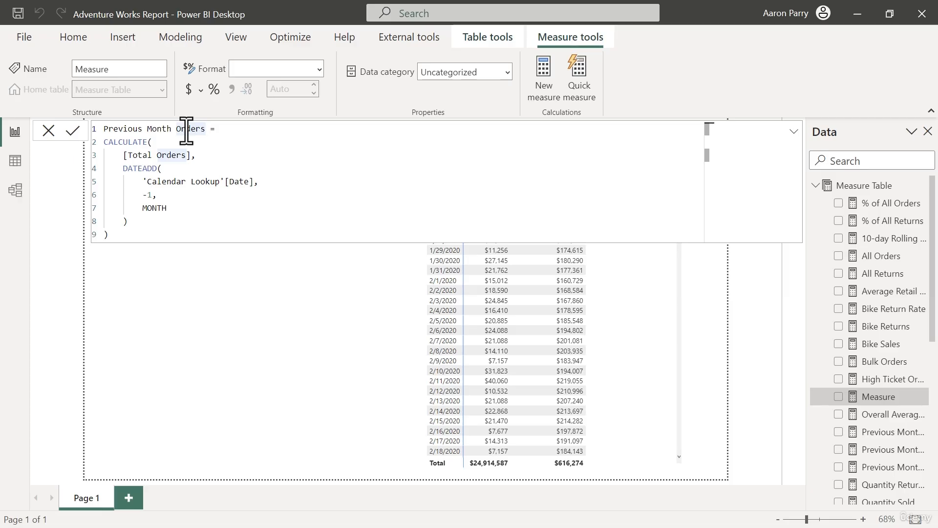
{"action": "double_click", "coordinate": [186, 130]}
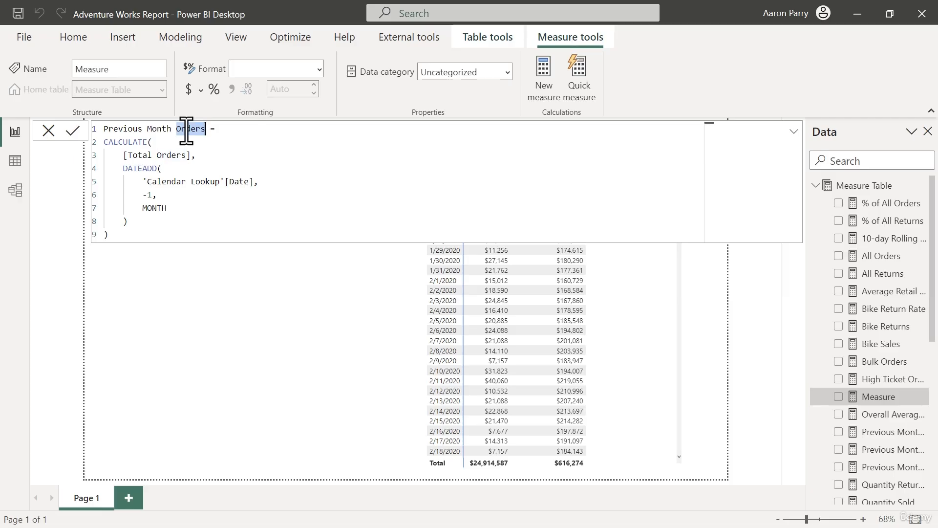
{"action": "type", "text": "Profit"}
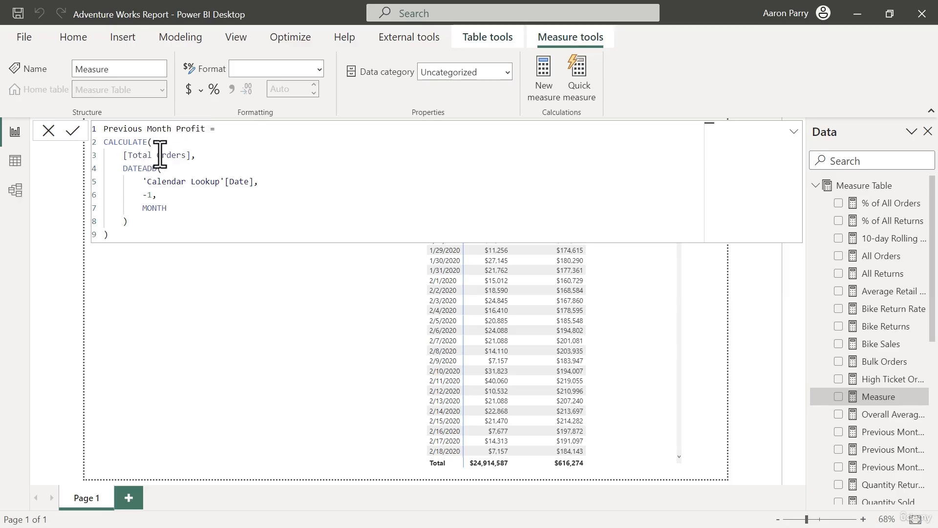
{"action": "double_click", "coordinate": [161, 155]}
{"action": "type", "text": "Pro"}
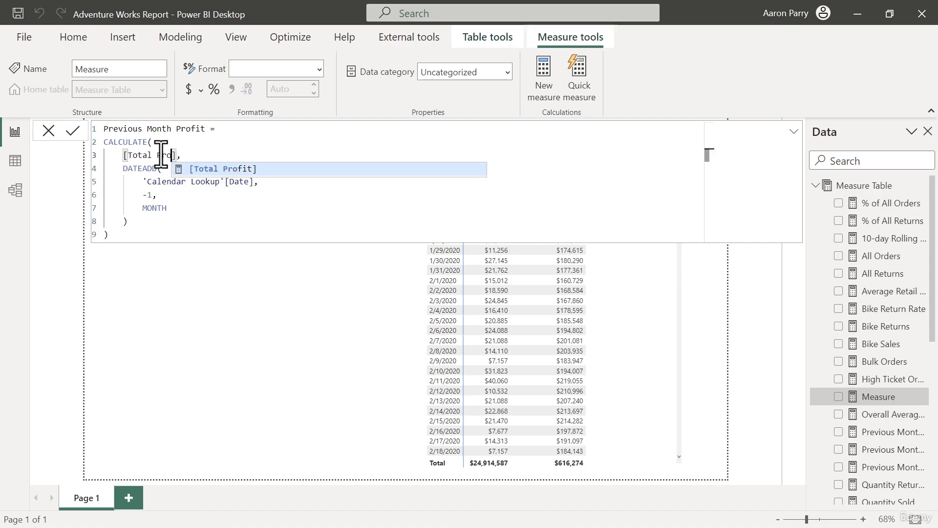
{"action": "key", "text": "Tab"}
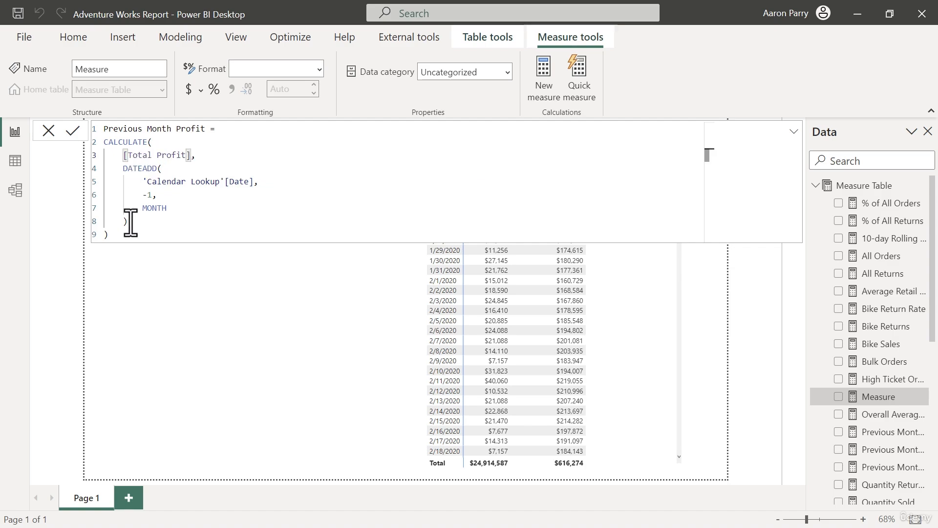
{"action": "left_click", "coordinate": [121, 237]}
{"action": "key", "text": "Return"}
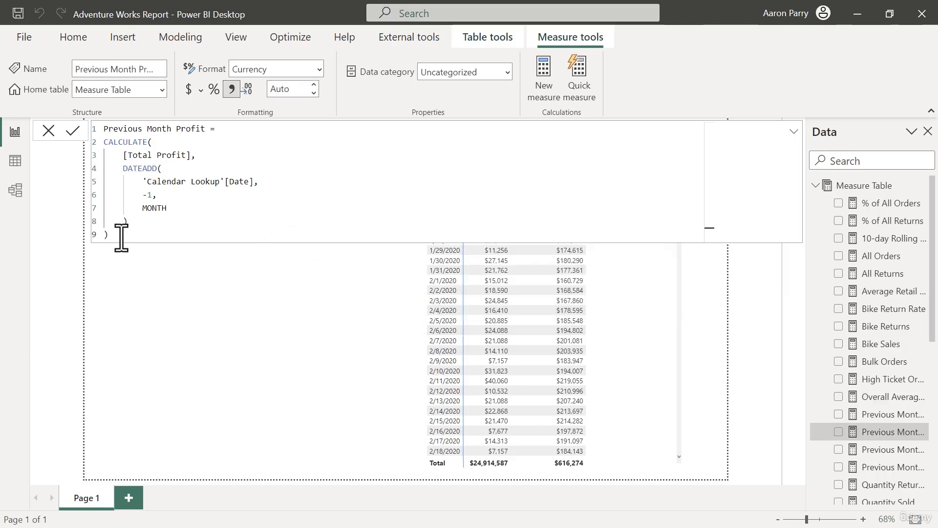
Step: Set the Previous Month Profit measure to display 0 decimal places
{"action": "left_click", "coordinate": [282, 88]}
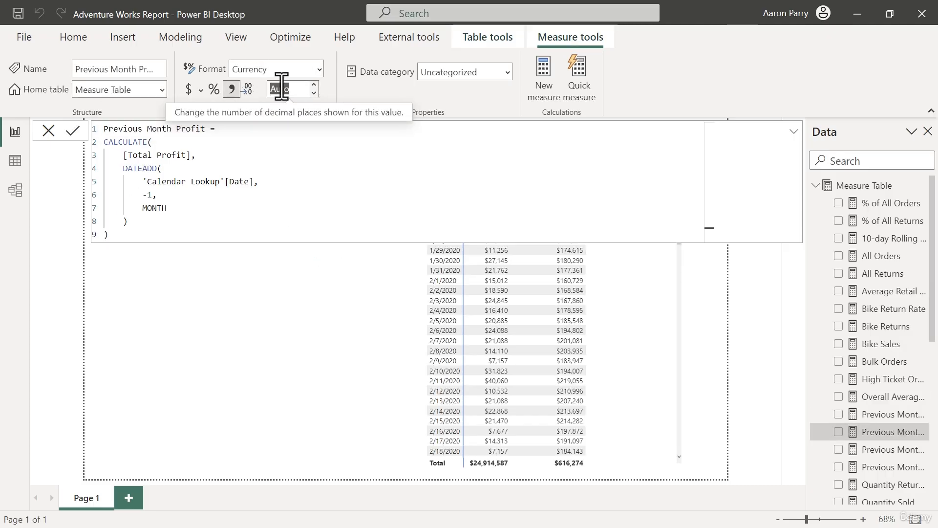
{"action": "left_click", "coordinate": [283, 88]}
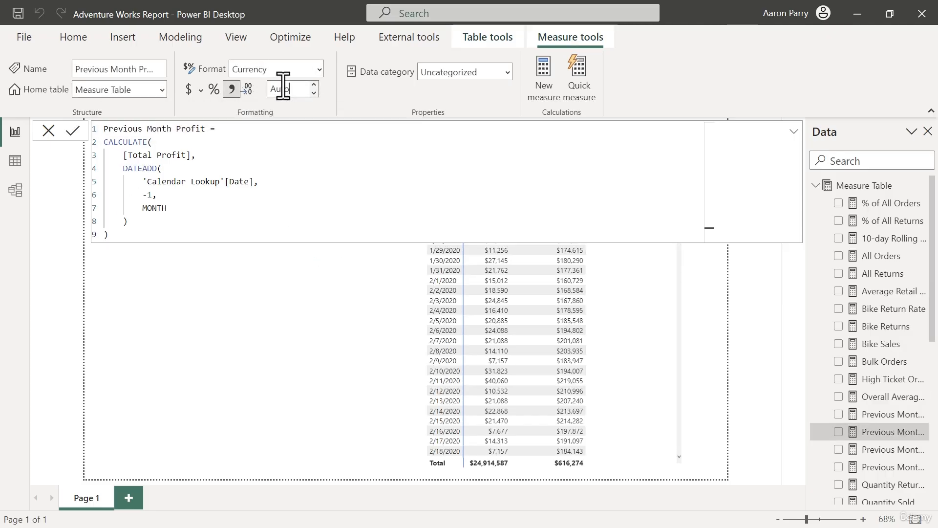
{"action": "type", "text": "0"}
{"action": "key", "text": "Return"}
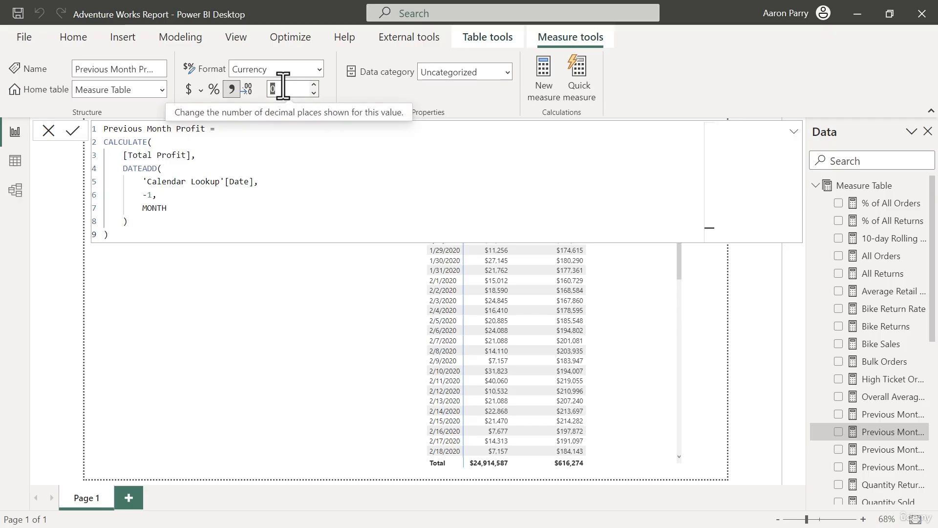
Step: Insert a matrix visual on the report page with Start of Month from Calendar Lookup as its rows
{"action": "left_click", "coordinate": [357, 278]}
{"action": "left_click", "coordinate": [594, 90]}
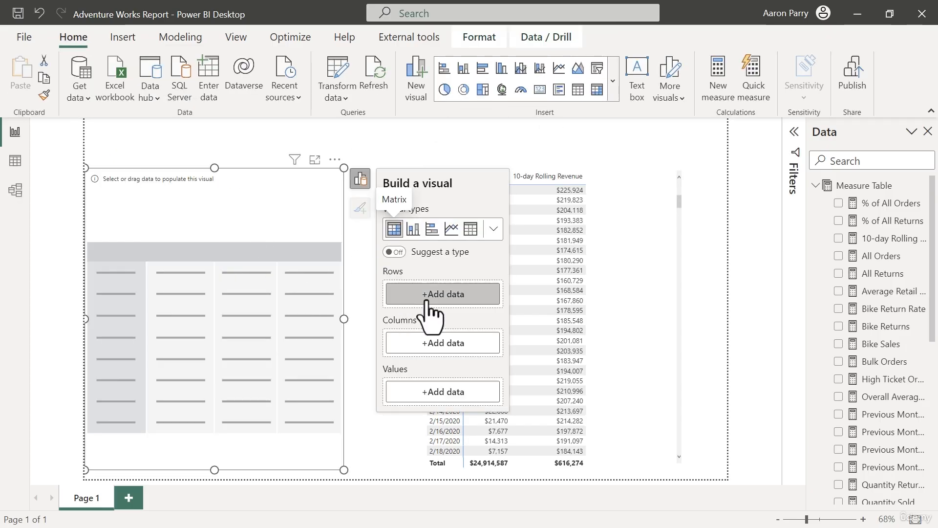
{"action": "left_click", "coordinate": [427, 298]}
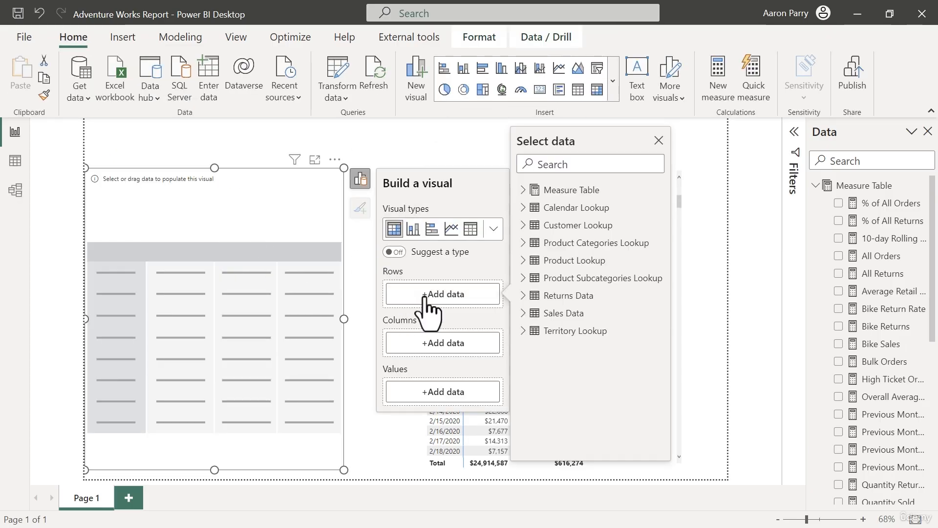
{"action": "left_click", "coordinate": [523, 208]}
{"action": "scroll", "coordinate": [590, 356], "scroll_direction": "down", "scroll_amount": 3}
{"action": "left_click", "coordinate": [601, 356]}
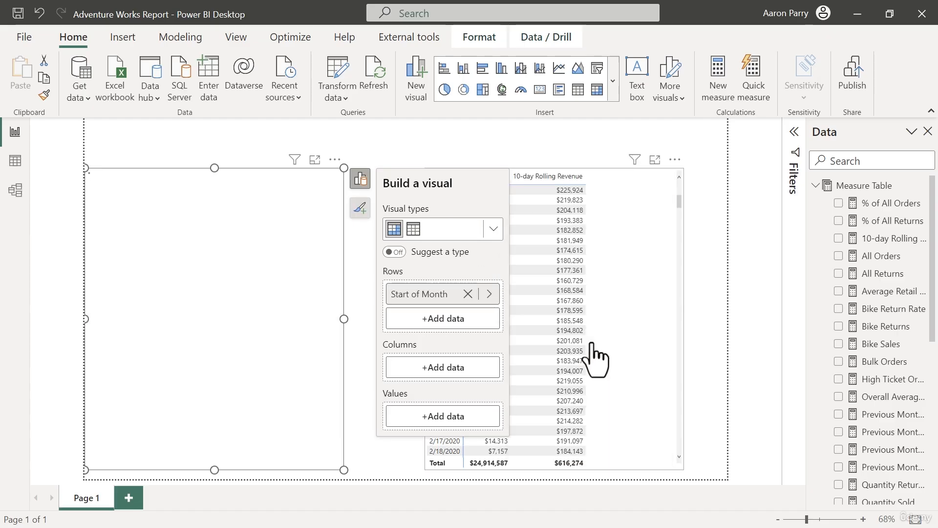
Step: Add the Previous Month Returns and Previous Month Orders measures to the matrix values
{"action": "left_click", "coordinate": [430, 416]}
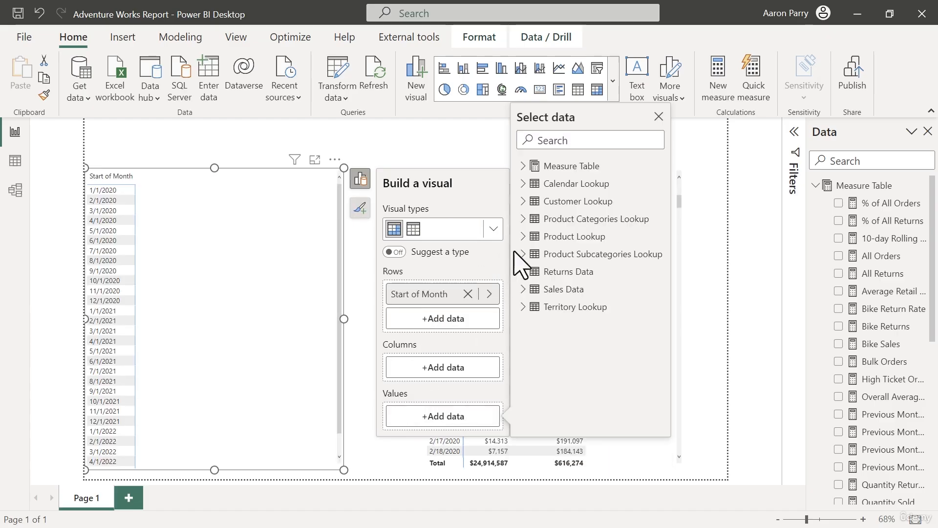
{"action": "left_click", "coordinate": [535, 168]}
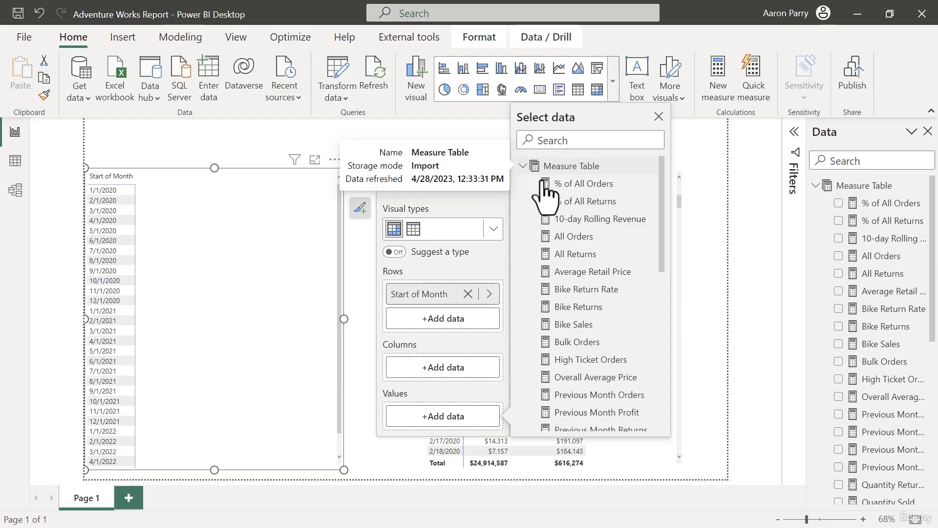
{"action": "scroll", "coordinate": [624, 274], "scroll_direction": "down", "scroll_amount": 5}
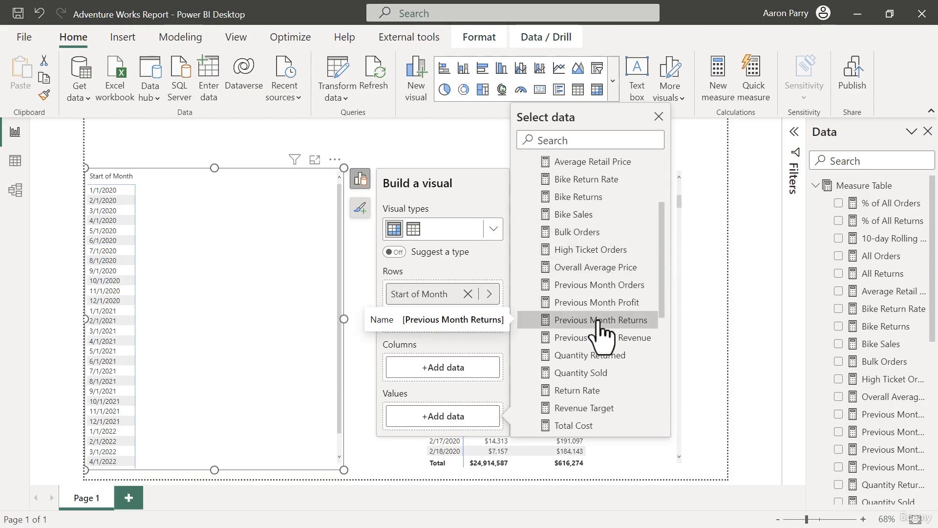
{"action": "left_click", "coordinate": [597, 321]}
{"action": "left_click", "coordinate": [425, 440]}
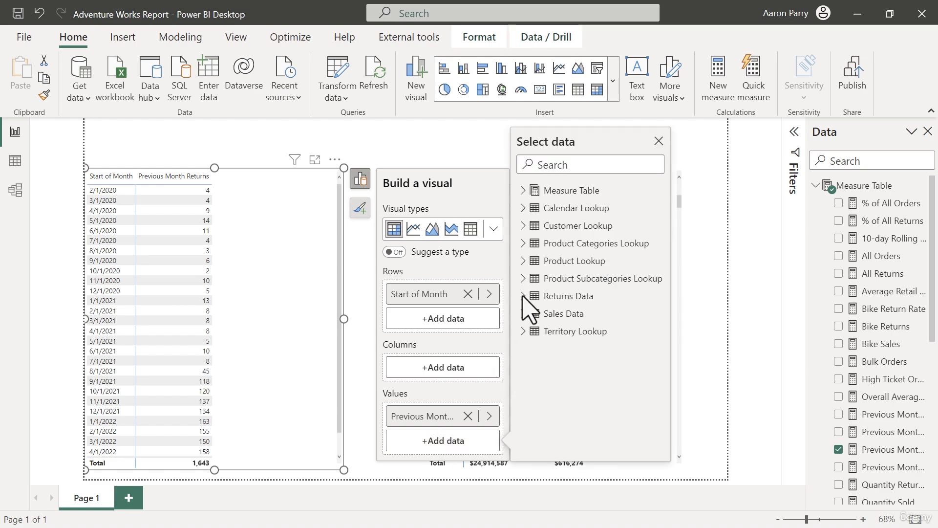
{"action": "left_click", "coordinate": [524, 193]}
{"action": "scroll", "coordinate": [600, 241], "scroll_direction": "down", "scroll_amount": 3}
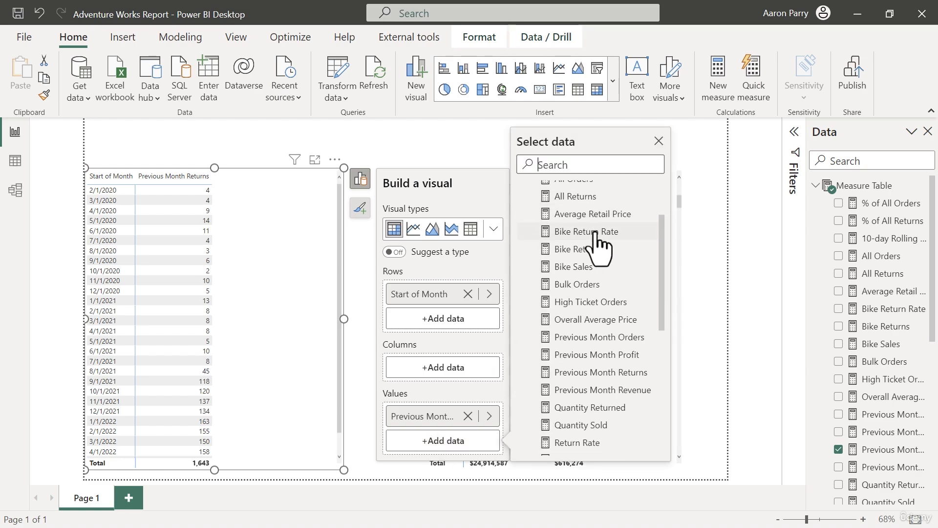
{"action": "left_click", "coordinate": [616, 337]}
Step: Add Previous Month Profit to the matrix values and widen the matrix to fit all its columns
{"action": "left_click", "coordinate": [443, 465]}
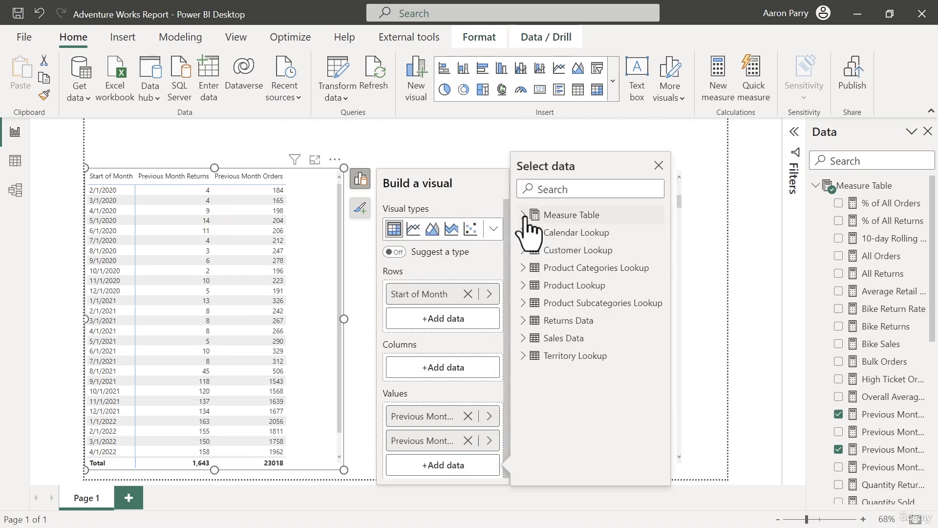
{"action": "left_click", "coordinate": [523, 214]}
{"action": "scroll", "coordinate": [574, 308], "scroll_direction": "down", "scroll_amount": 5}
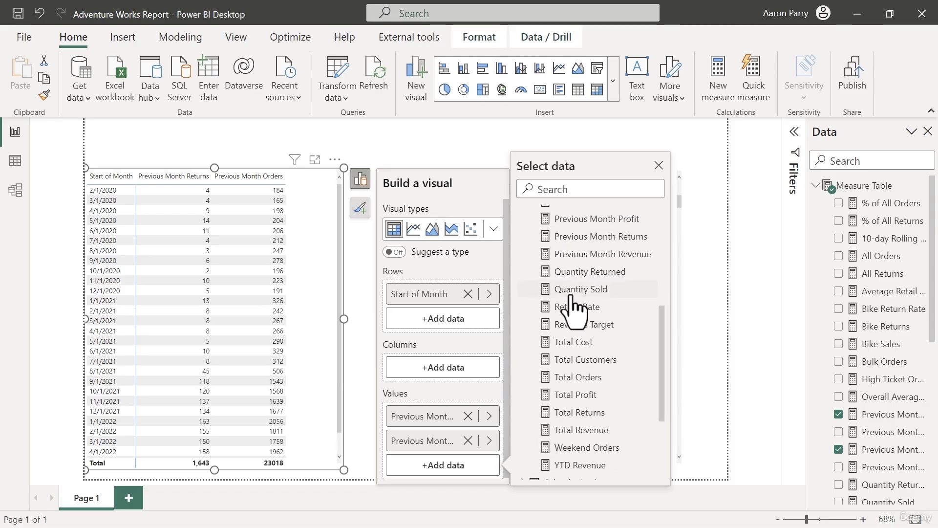
{"action": "left_click", "coordinate": [597, 213]}
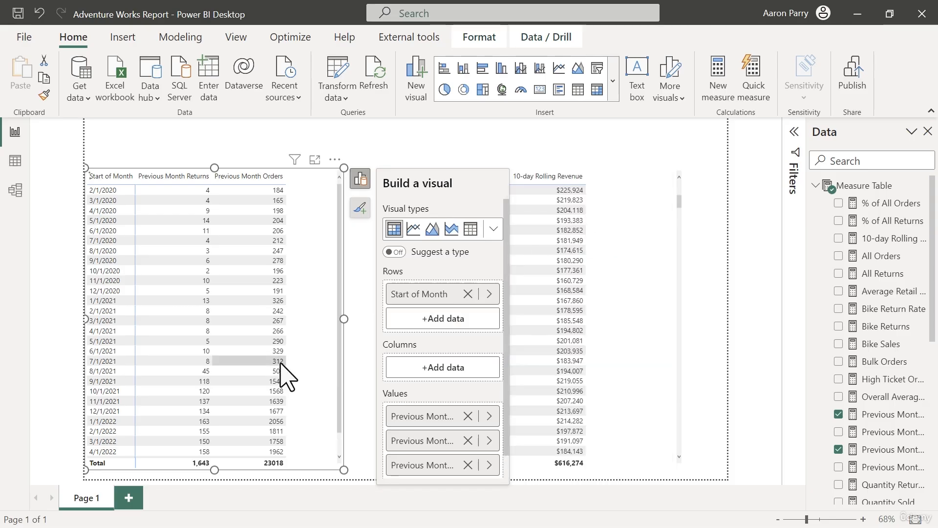
{"action": "left_click", "coordinate": [383, 146]}
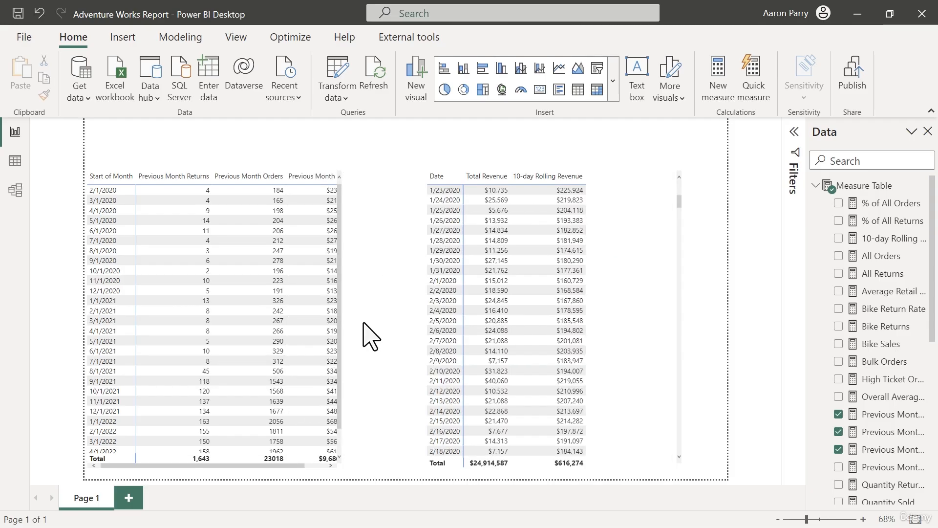
{"action": "left_click", "coordinate": [343, 320]}
{"action": "left_click_drag", "start_coordinate": [346, 318], "coordinate": [396, 322]}
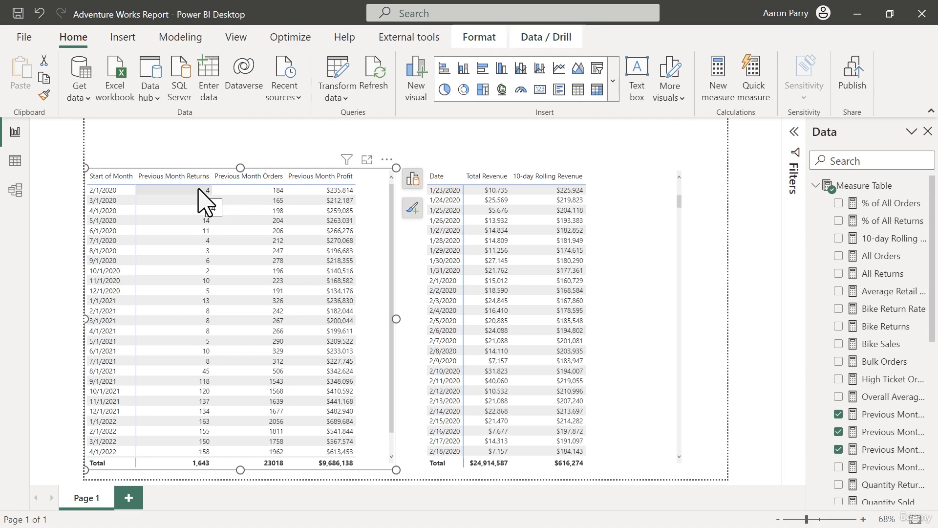
Step: Create an Order Target measure in the Measure Table, defined as [Previous Month Orders] * 1.1
{"action": "left_click_drag", "start_coordinate": [806, 292], "coordinate": [765, 292]}
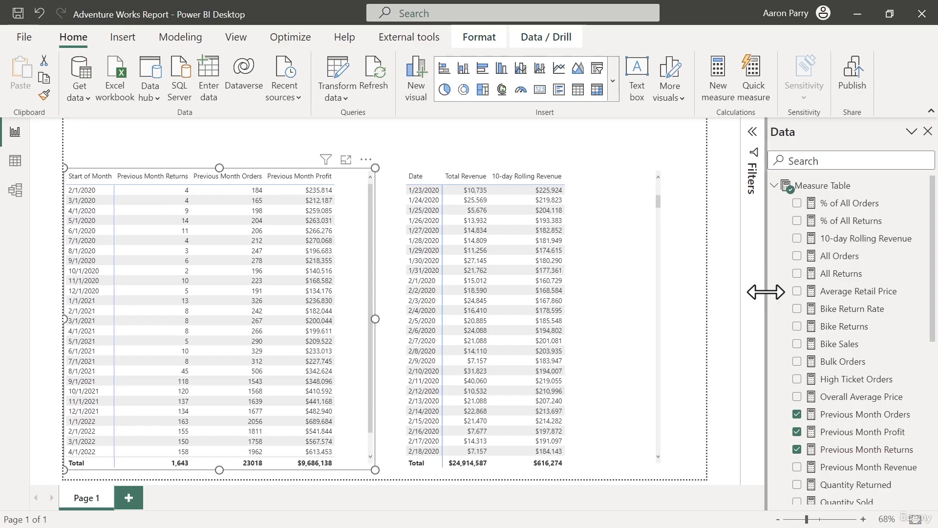
{"action": "right_click", "coordinate": [805, 191]}
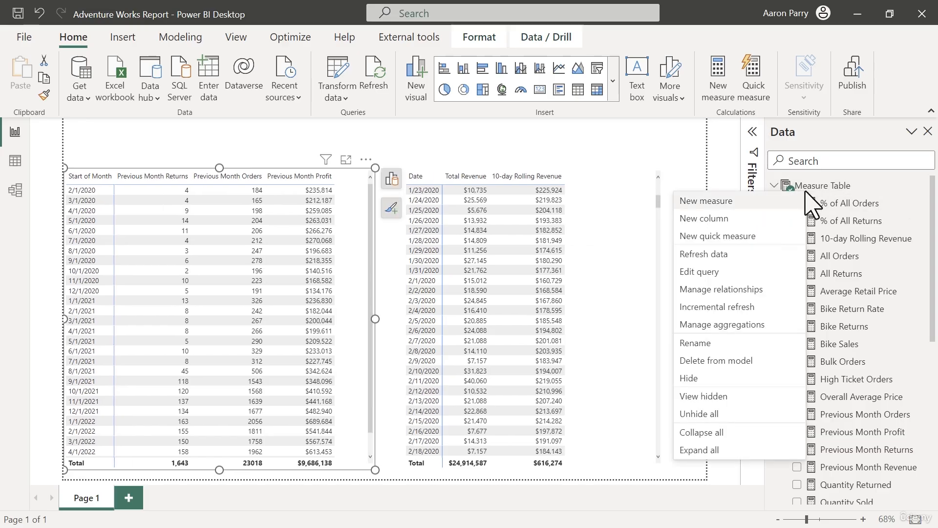
{"action": "left_click", "coordinate": [772, 201]}
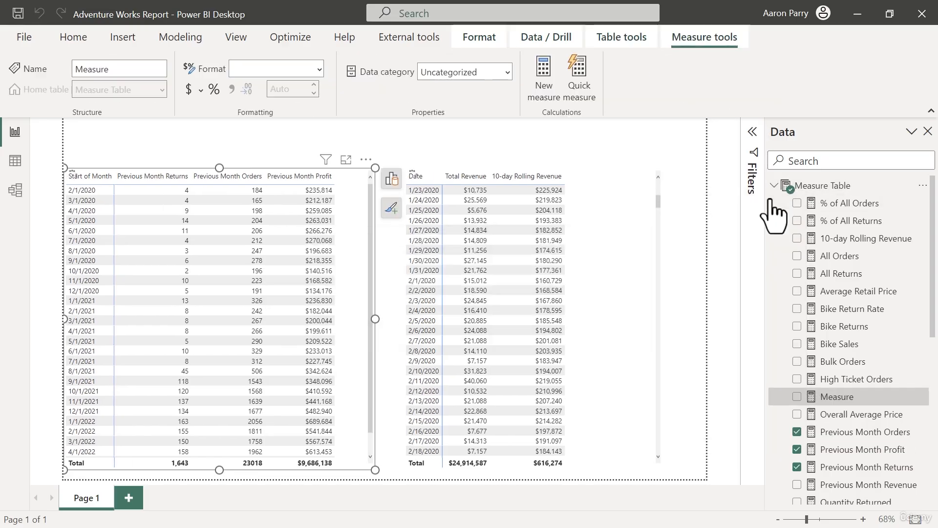
{"action": "type", "text": "Order T"}
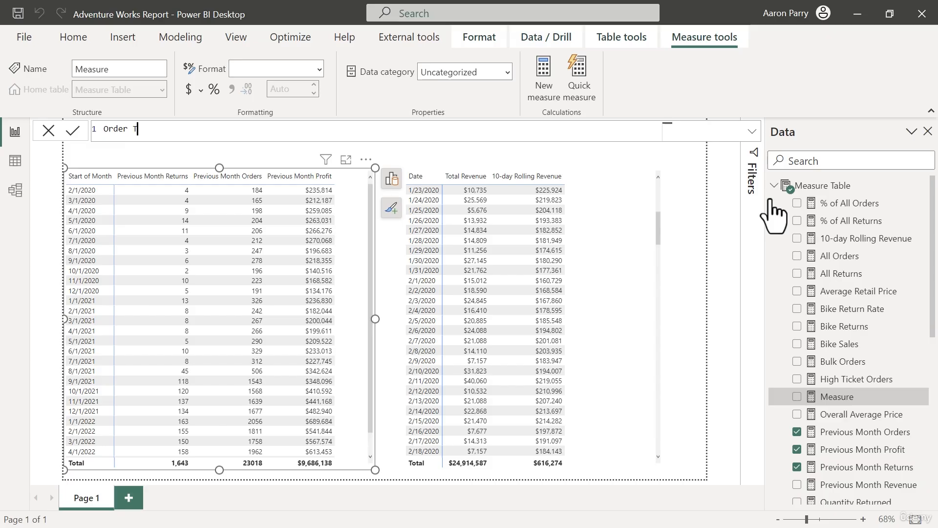
{"action": "type", "text": "arget ="}
{"action": "key", "text": "shift+Return"}
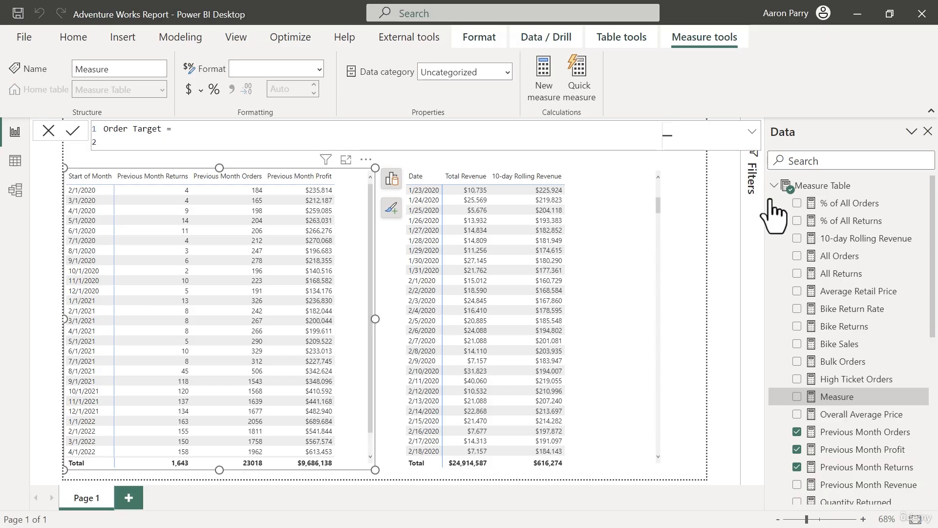
{"action": "type", "text": "[previ"}
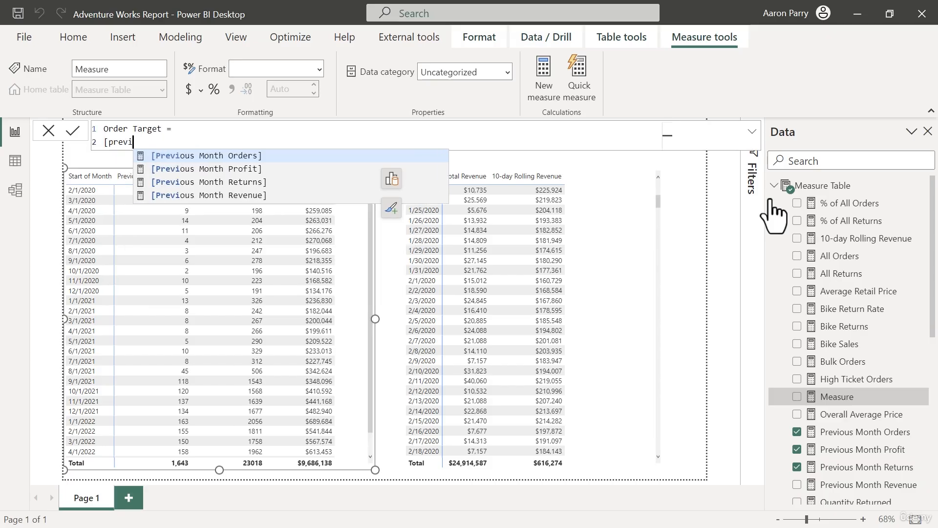
{"action": "key", "text": "Tab"}
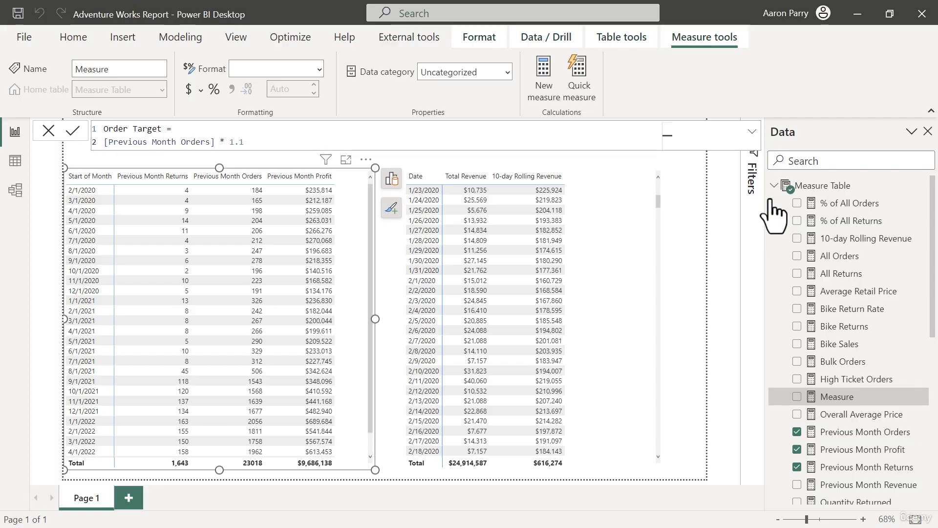
{"action": "key", "text": "Return"}
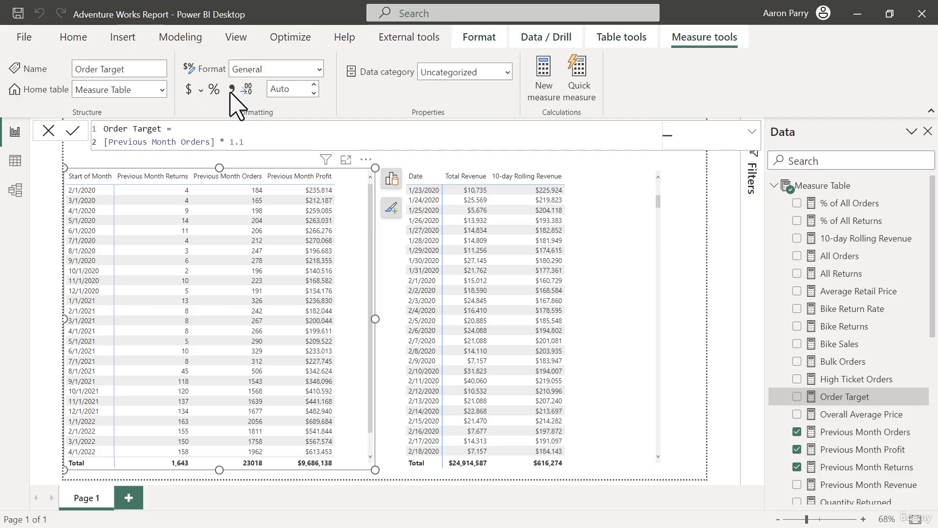
Step: Format the Order Target measure as a whole number with a thousands separator
{"action": "left_click", "coordinate": [232, 90]}
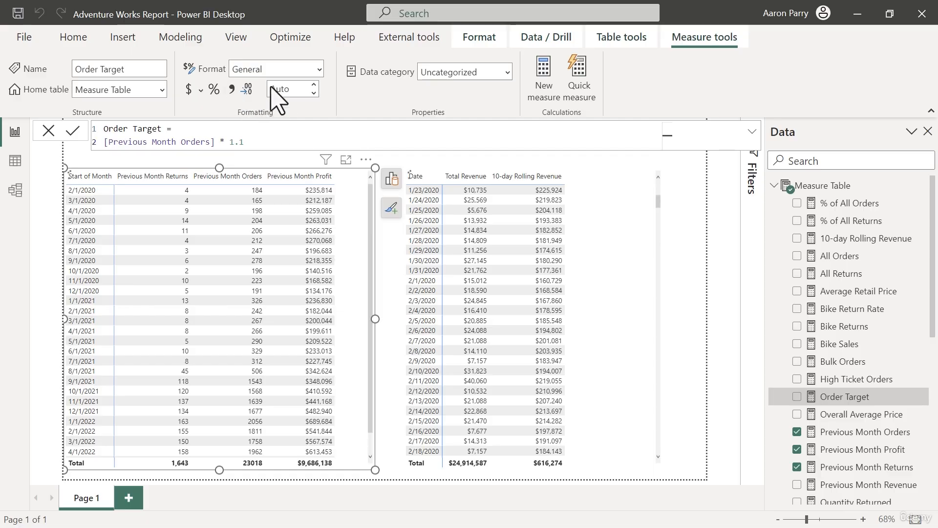
{"action": "left_click", "coordinate": [318, 69]}
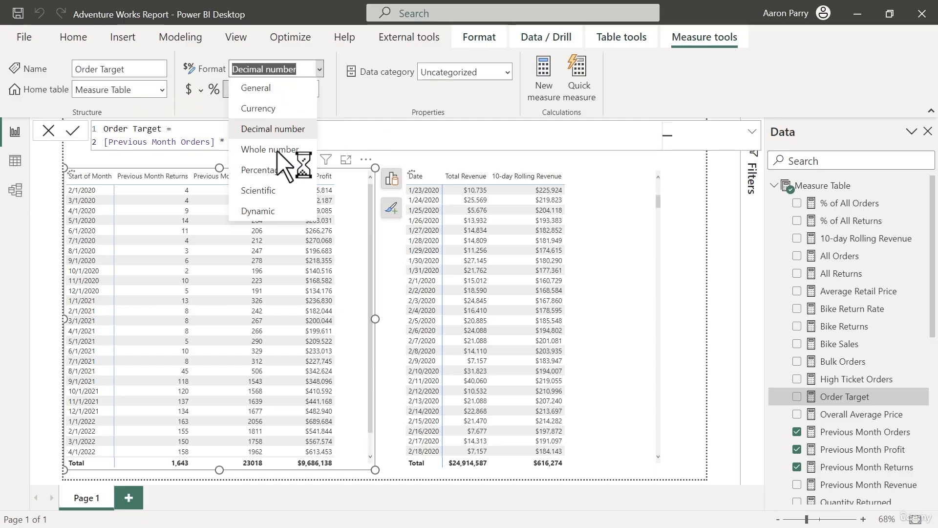
{"action": "left_click", "coordinate": [277, 152]}
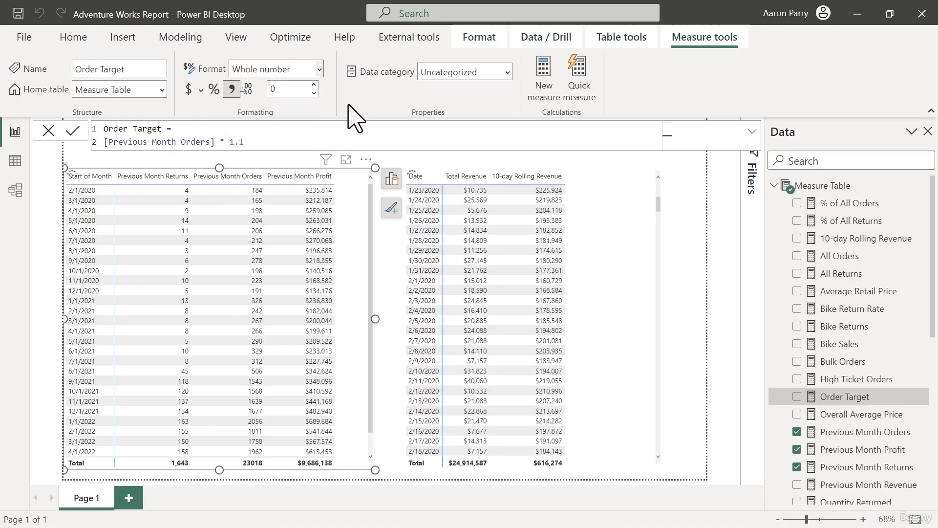
Step: Create a Profit Target measure in the Measure Table, defined as [Previous Month Profit] * 1.1
{"action": "left_click", "coordinate": [311, 145]}
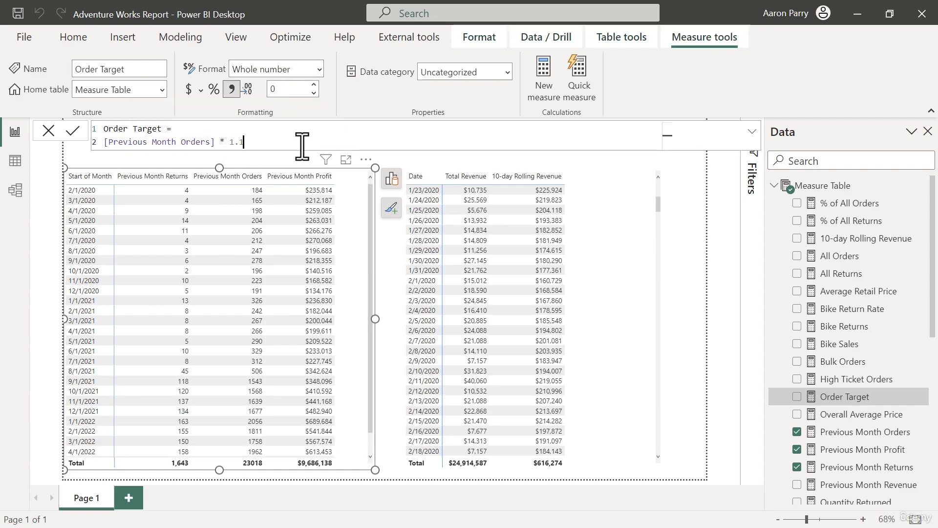
{"action": "left_click", "coordinate": [551, 83]}
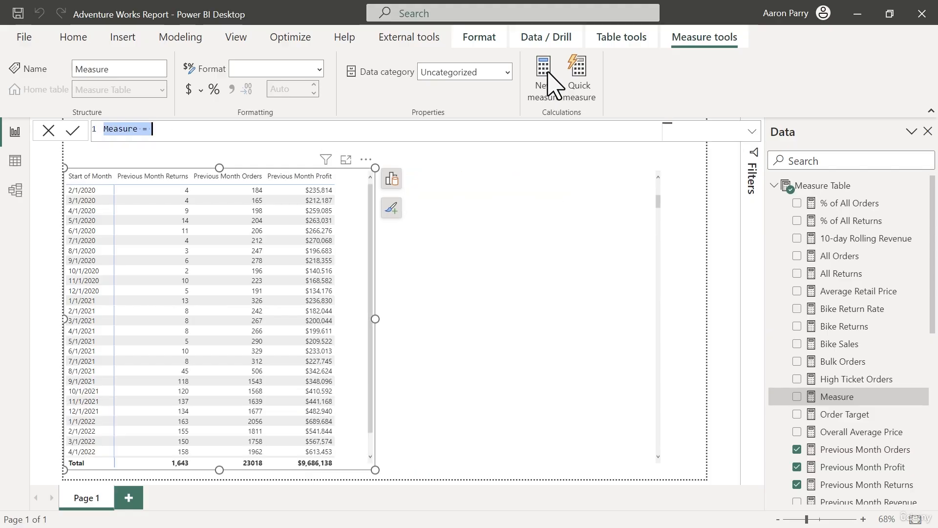
{"action": "type", "text": "Profit T"}
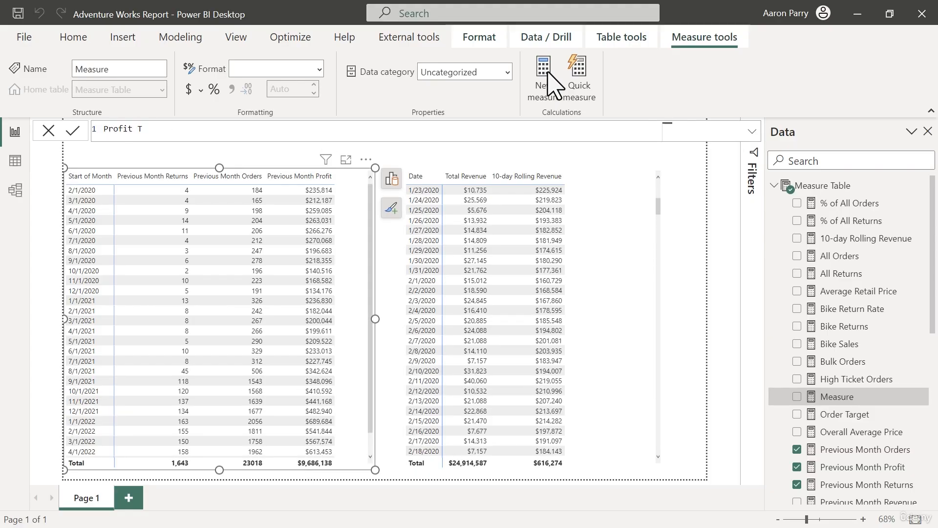
{"action": "type", "text": "arget "}
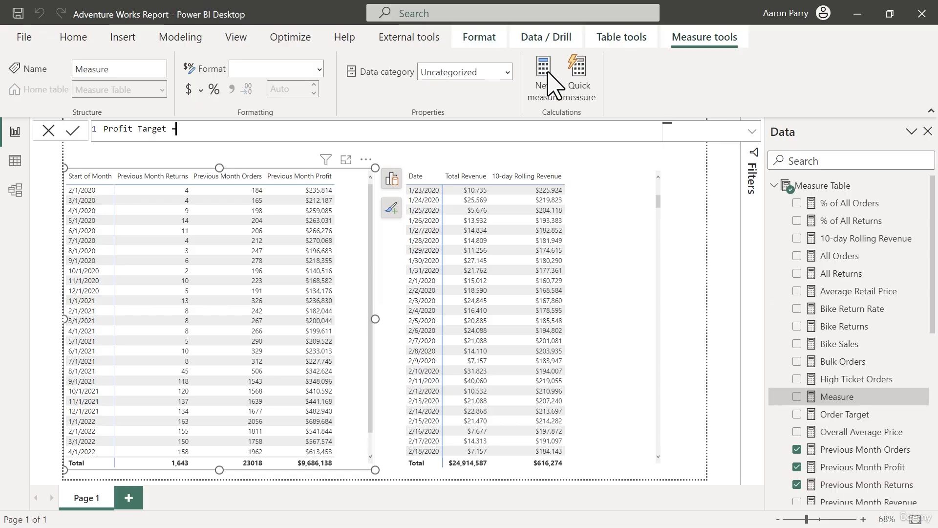
{"action": "type", "text": "="}
{"action": "key", "text": "shift+Return"}
{"action": "type", "text": "[pre"}
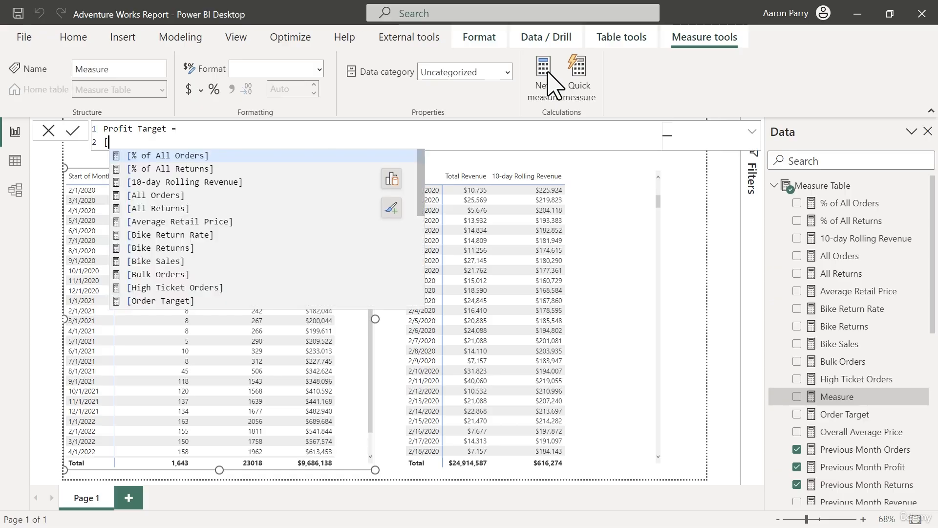
{"action": "key", "text": "Down"}
{"action": "key", "text": "Tab"}
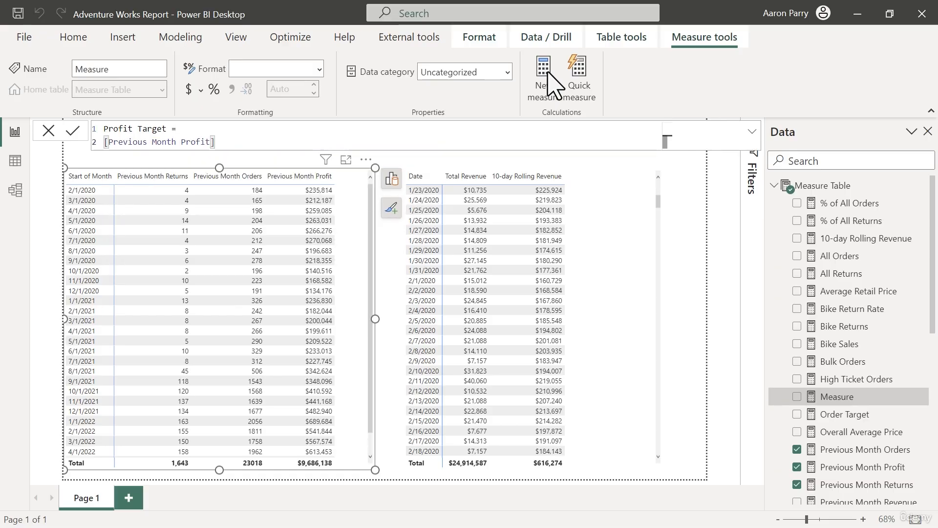
{"action": "type", "text": "* 1.1"}
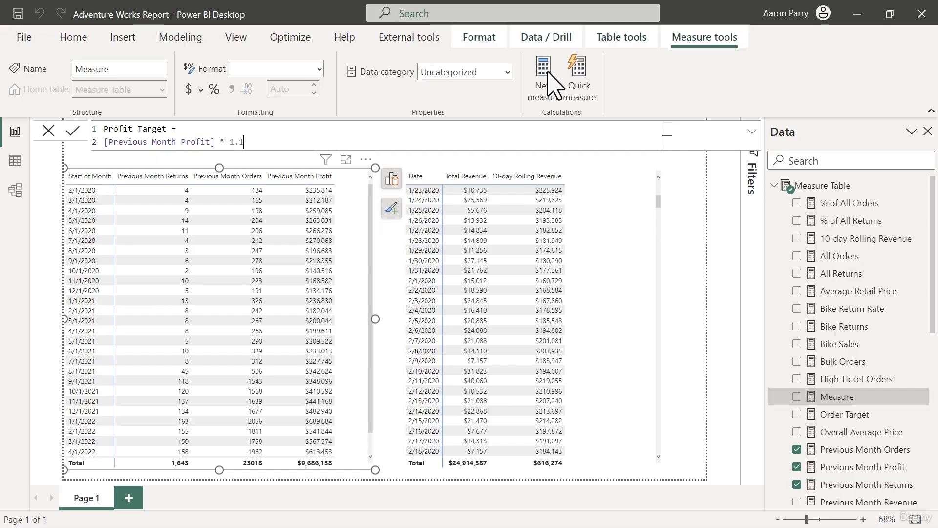
{"action": "key", "text": "Return"}
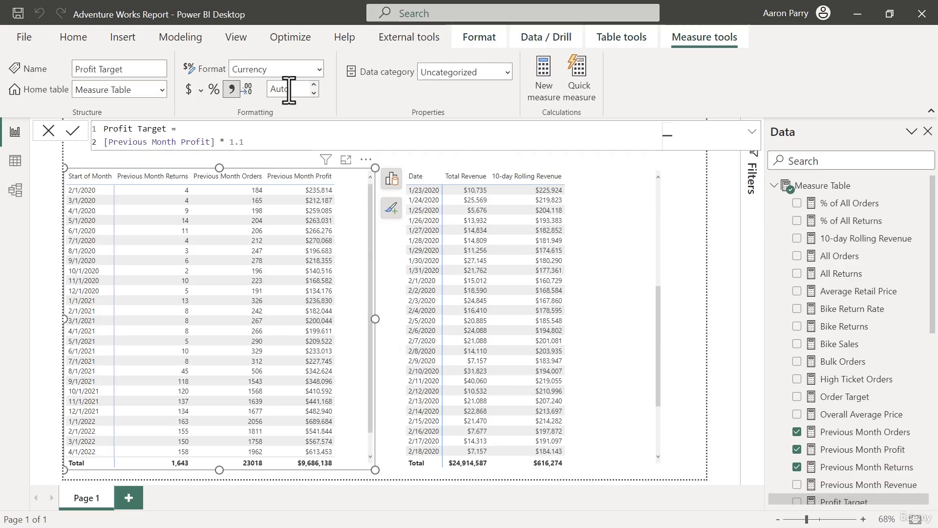
Step: Set the Profit Target measure's currency format to 0 decimal places
{"action": "left_click", "coordinate": [306, 92]}
{"action": "type", "text": "0"}
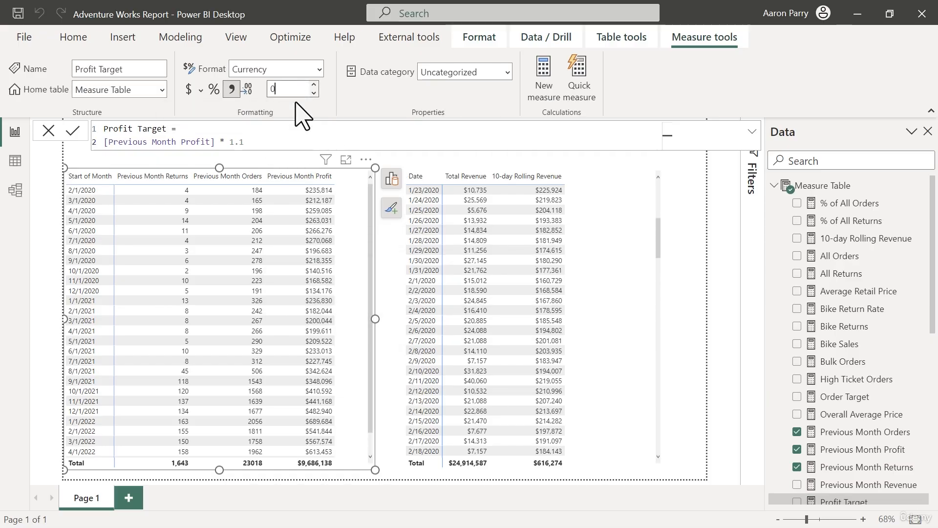
{"action": "key", "text": "Return"}
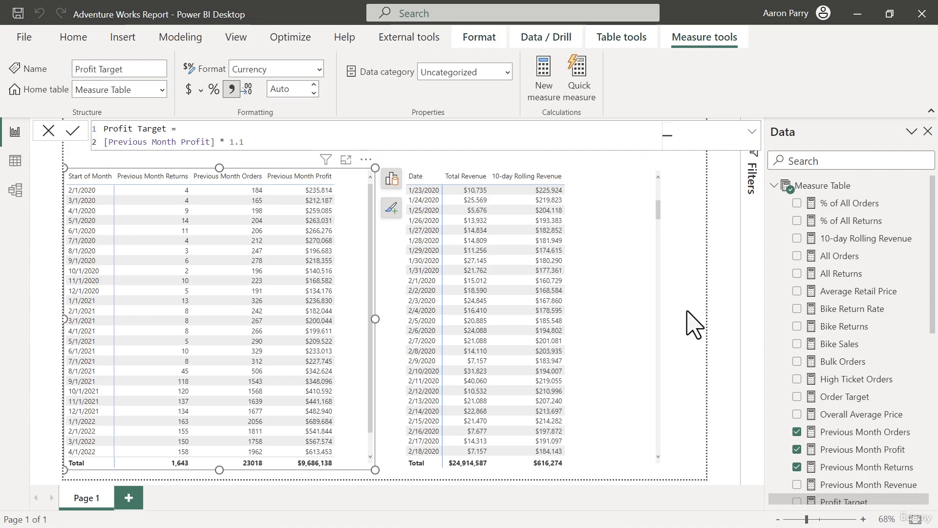
Step: Add the Order Target and Profit Target measures to the monthly matrix values
{"action": "left_click", "coordinate": [793, 397]}
{"action": "left_click", "coordinate": [797, 396]}
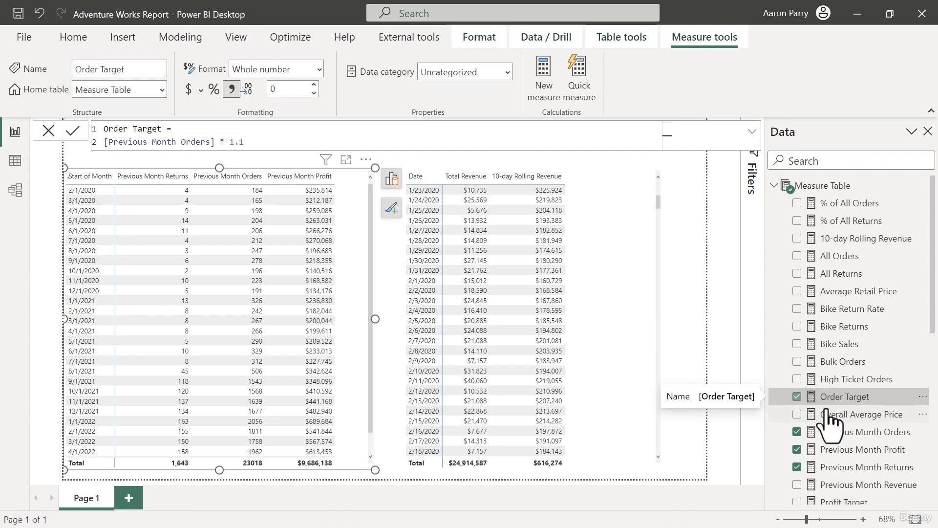
{"action": "scroll", "coordinate": [826, 418], "scroll_direction": "down", "scroll_amount": 2}
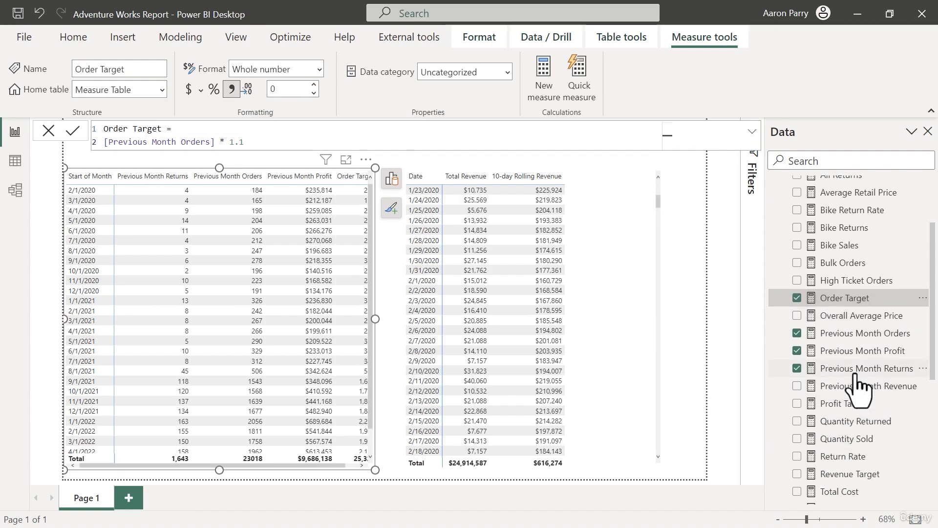
{"action": "left_click", "coordinate": [796, 405]}
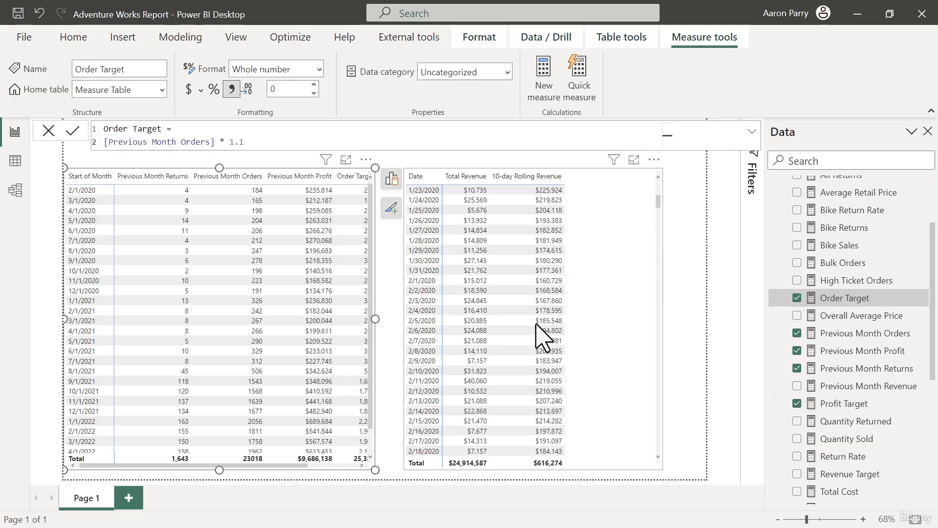
Step: Narrow the daily rolling revenue matrix from its inner edge and widen the monthly matrix to fit all its columns
{"action": "left_click", "coordinate": [459, 337]}
{"action": "left_click_drag", "start_coordinate": [403, 320], "coordinate": [471, 324]}
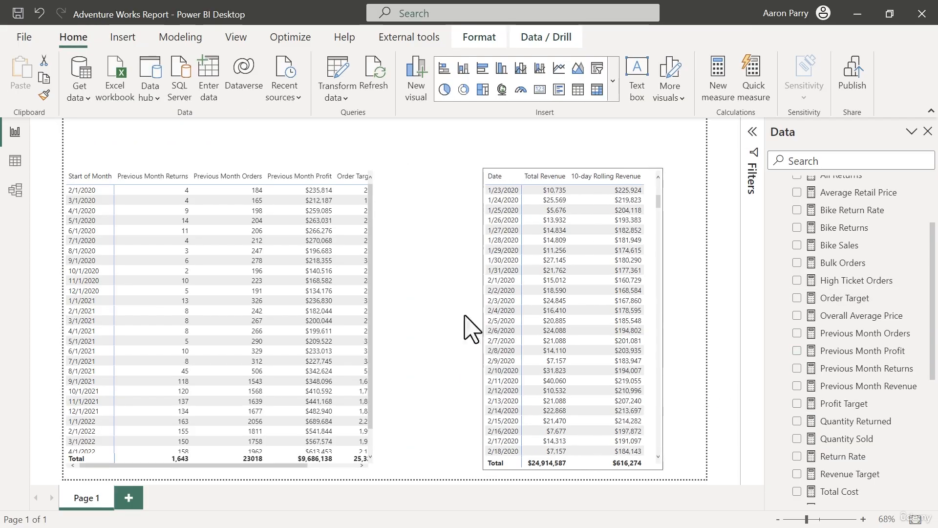
{"action": "left_click_drag", "start_coordinate": [376, 325], "coordinate": [459, 325]}
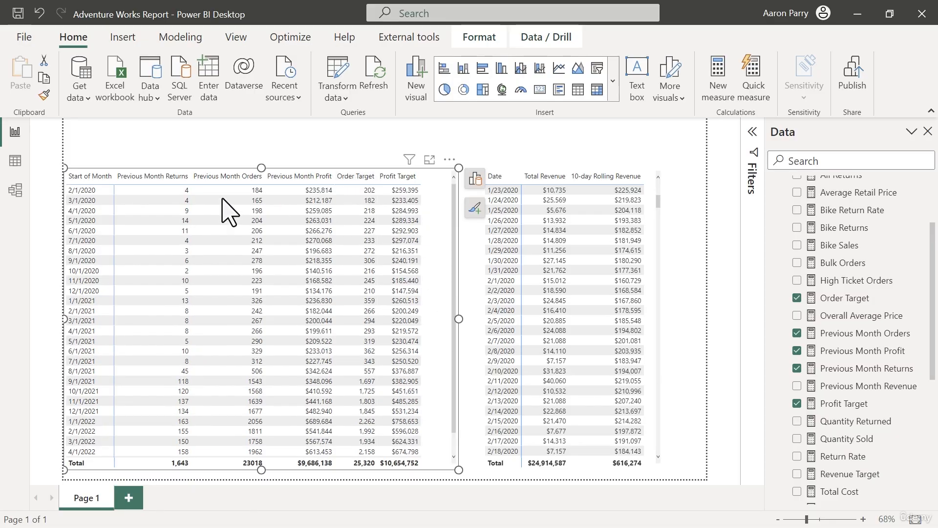
Step: Reorder the monthly matrix values so Order Target comes directly after Previous Month Orders
{"action": "left_click", "coordinate": [476, 181]}
{"action": "scroll", "coordinate": [567, 442], "scroll_direction": "down", "scroll_amount": 3}
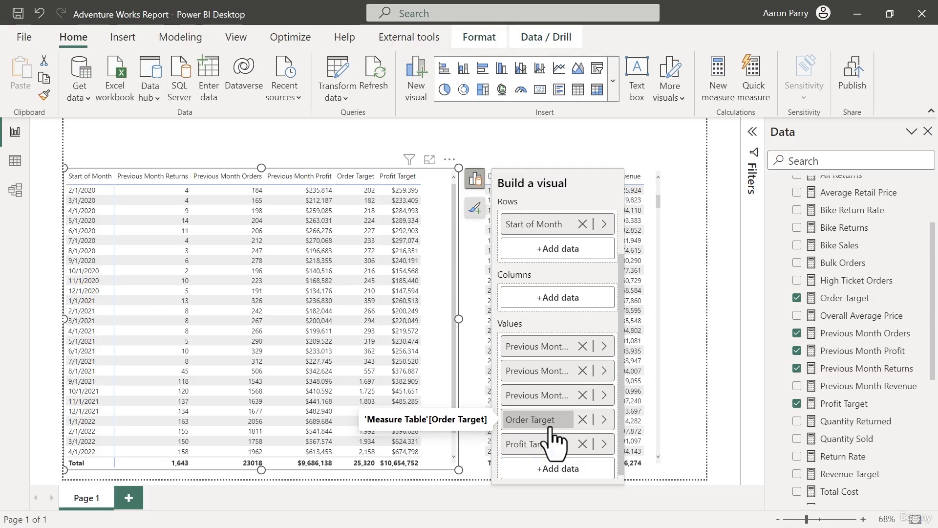
{"action": "mouse_move", "coordinate": [550, 430]}
{"action": "left_mouse_down"}
{"action": "mouse_move", "coordinate": [551, 384]}
{"action": "mouse_move", "coordinate": [547, 416]}
{"action": "left_mouse_up"}
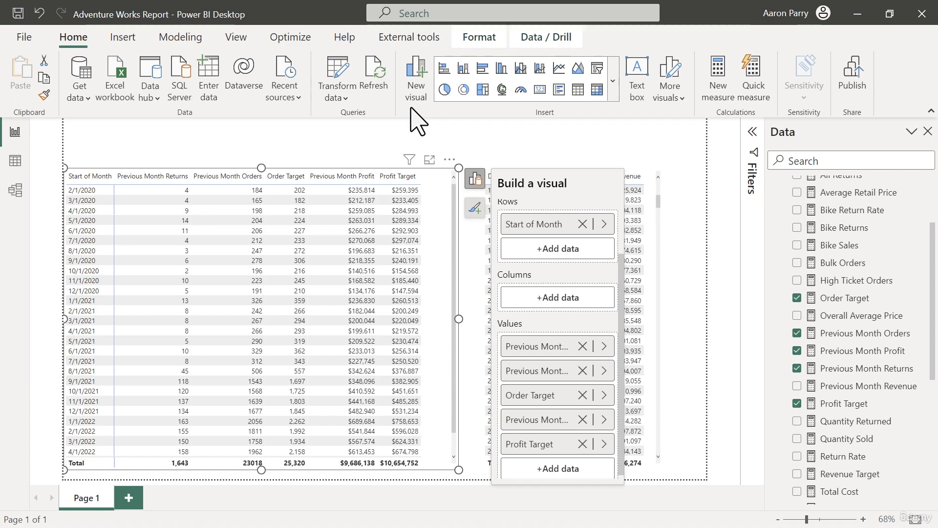
Step: Delete the monthly matrix from the report page
{"action": "left_click", "coordinate": [404, 153]}
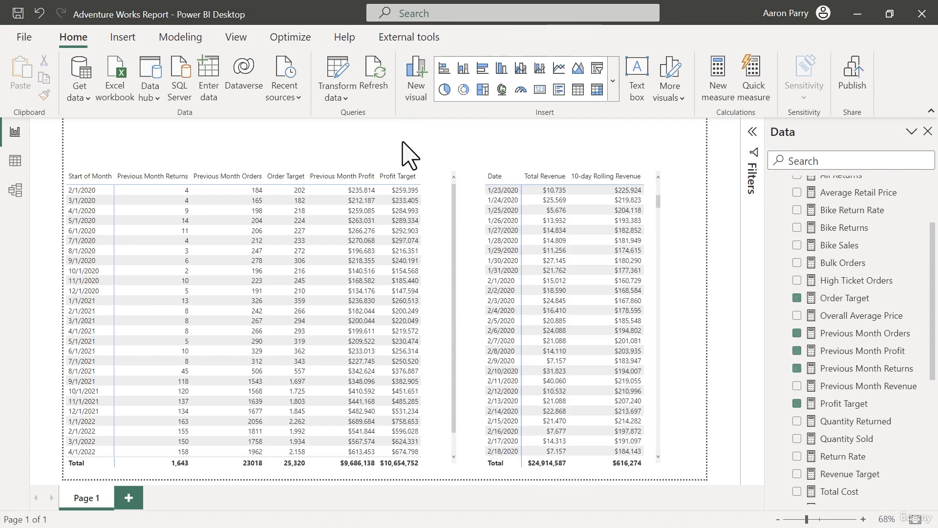
{"action": "left_click", "coordinate": [433, 225]}
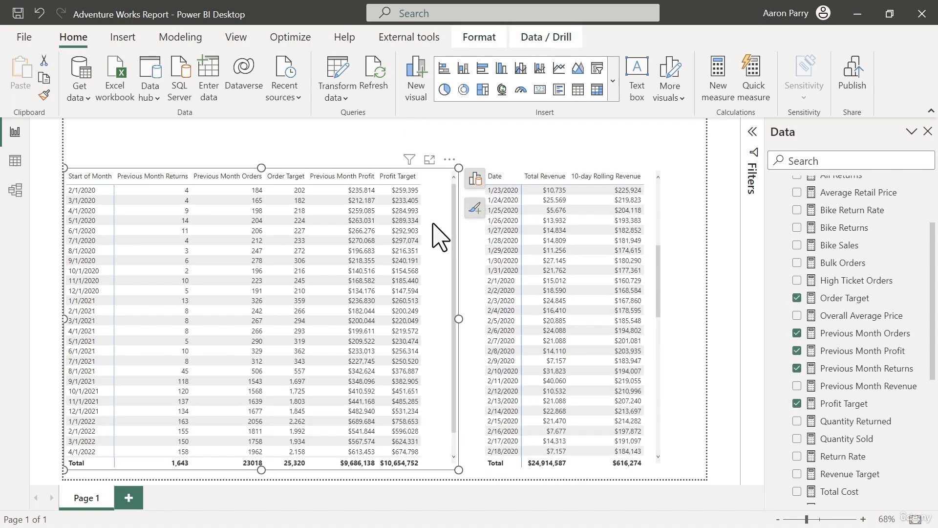
{"action": "key", "text": "Delete"}
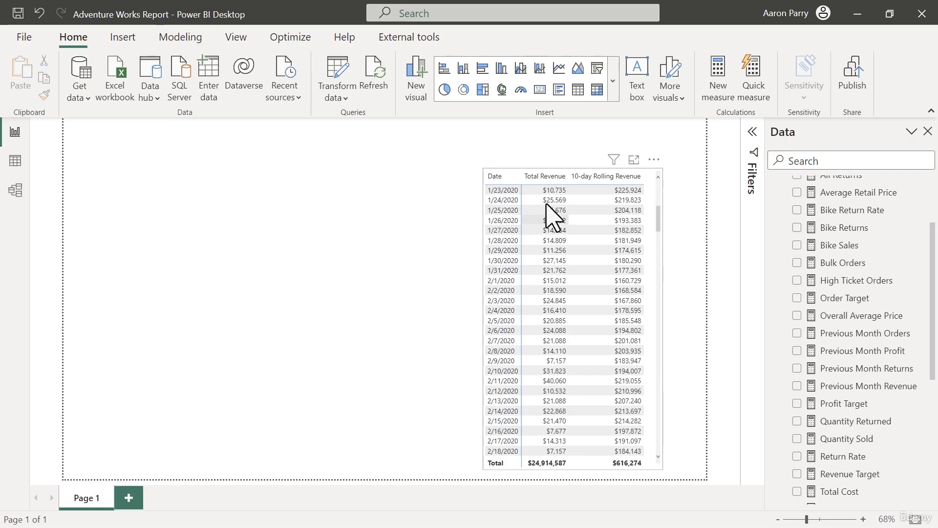
Step: Select the rolling revenue matrix and open the 10-day Rolling Revenue measure's formula to review its structure
{"action": "left_click", "coordinate": [660, 271]}
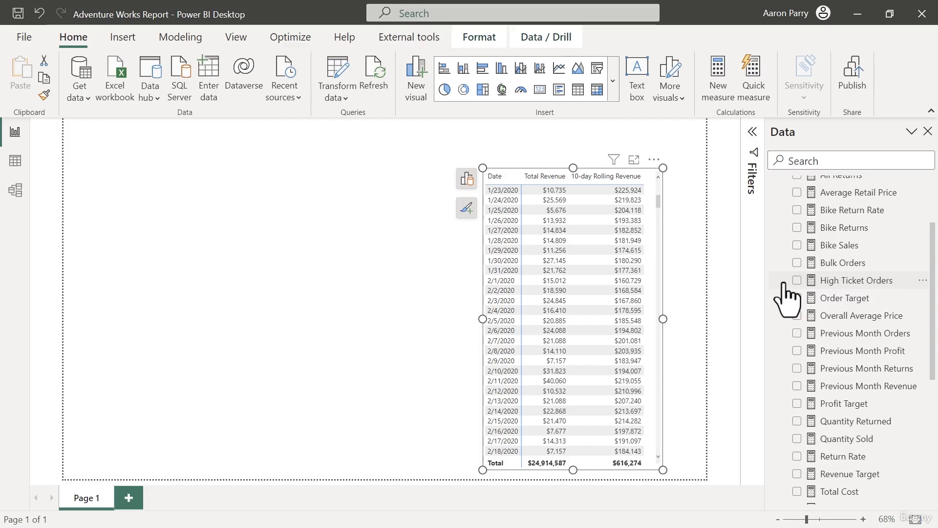
{"action": "scroll", "coordinate": [787, 293], "scroll_direction": "down", "scroll_amount": 5}
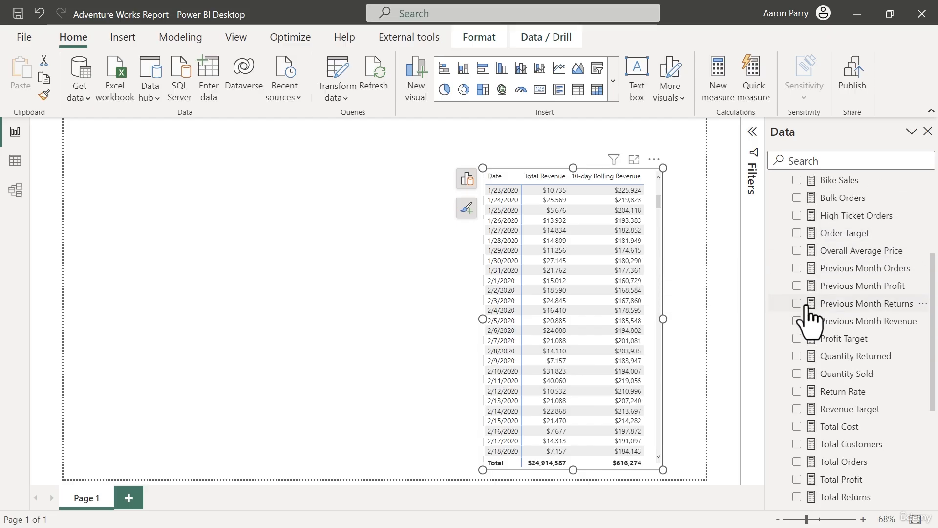
{"action": "scroll", "coordinate": [806, 302], "scroll_direction": "up", "scroll_amount": 7}
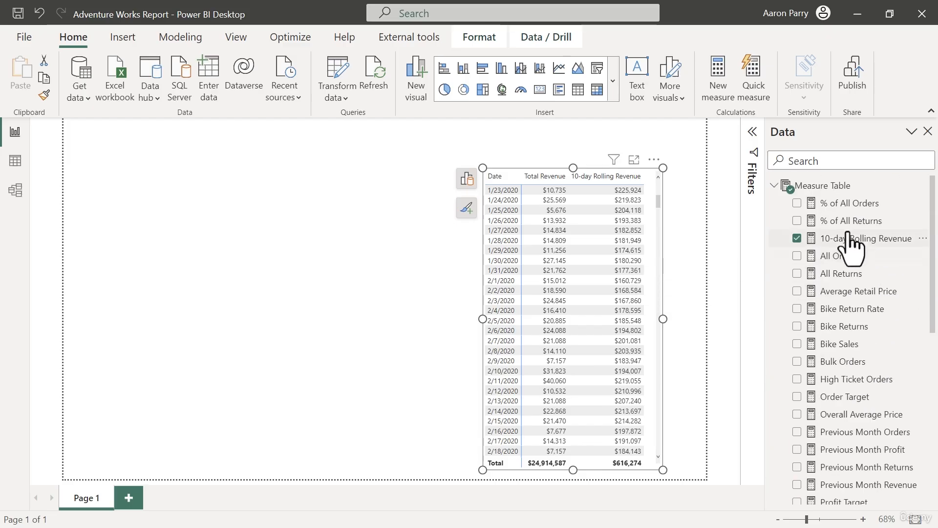
{"action": "left_click", "coordinate": [852, 239]}
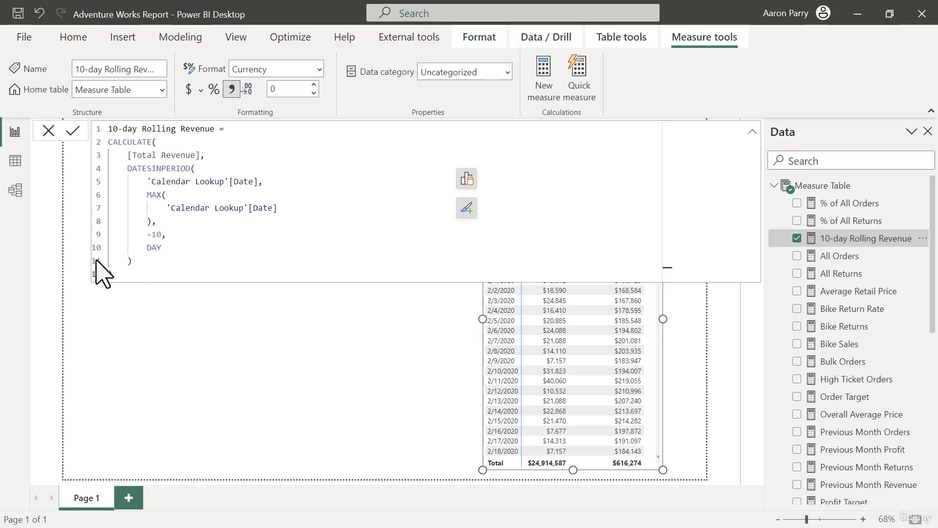
Step: Start a new measure named 90-day Rolling Profit whose formula opens with the CALCULATE function
{"action": "left_click", "coordinate": [541, 73]}
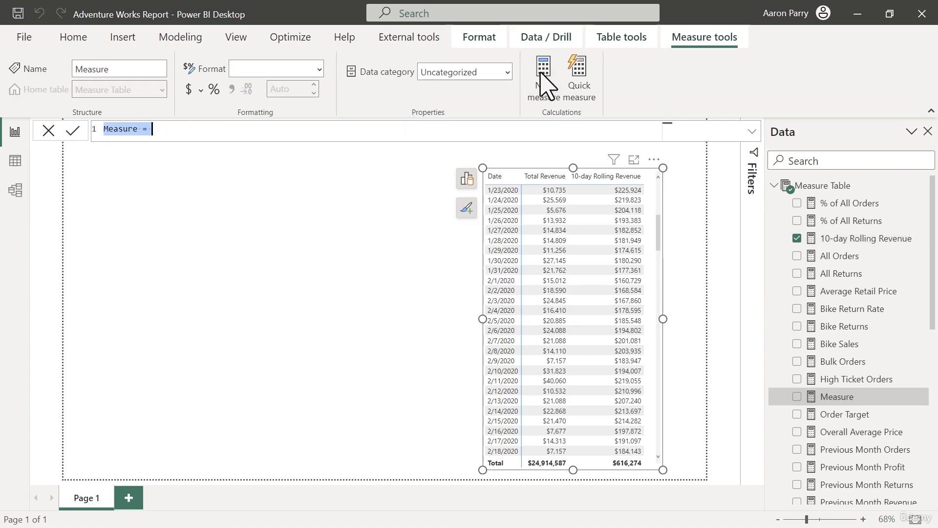
{"action": "type", "text": "90-day Rolling Profit"}
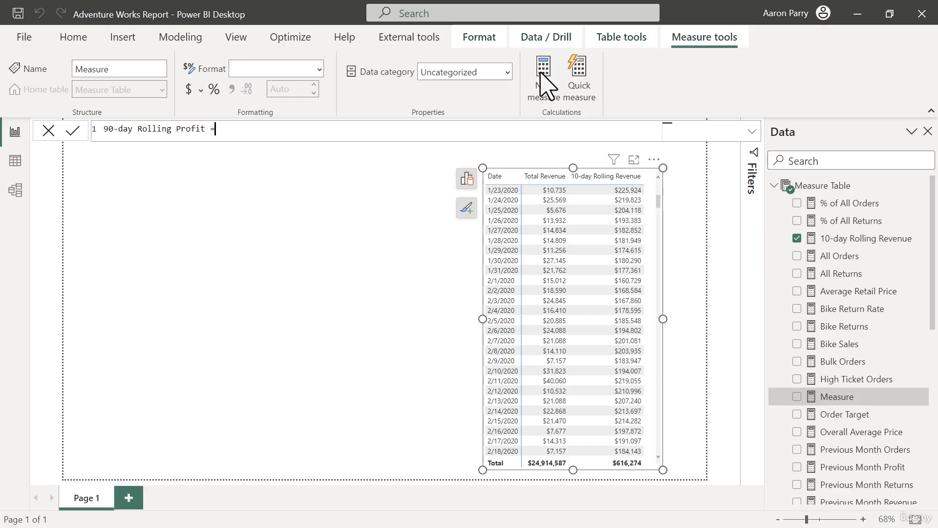
{"action": "key", "text": "shift+Return"}
{"action": "type", "text": "cal"}
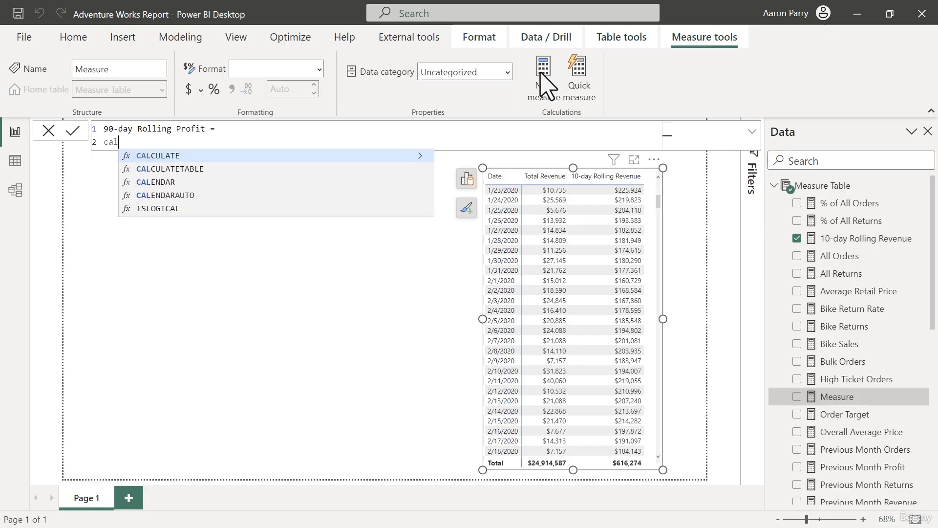
{"action": "key", "text": "Tab"}
{"action": "key", "text": "shift+Return"}
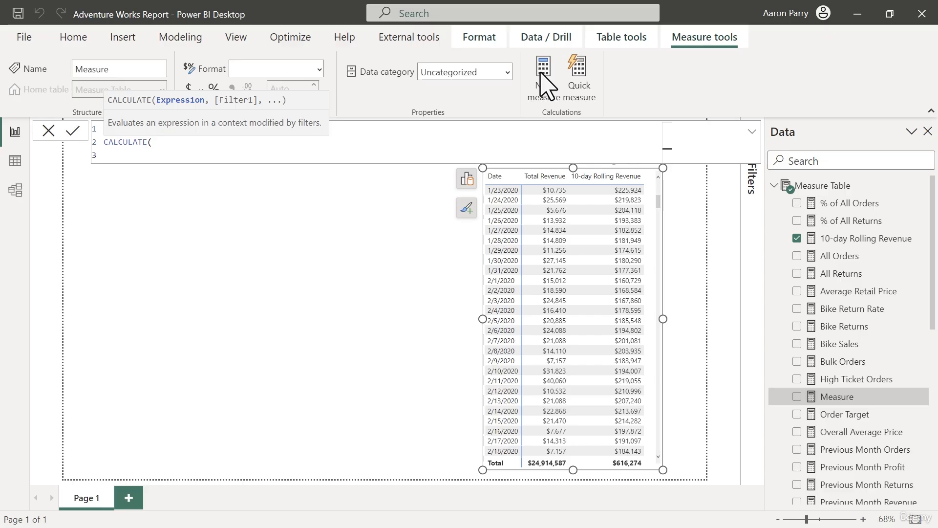
Step: Enter the [Total Profit] measure as the expression argument of CALCULATE
{"action": "type", "text": "["}
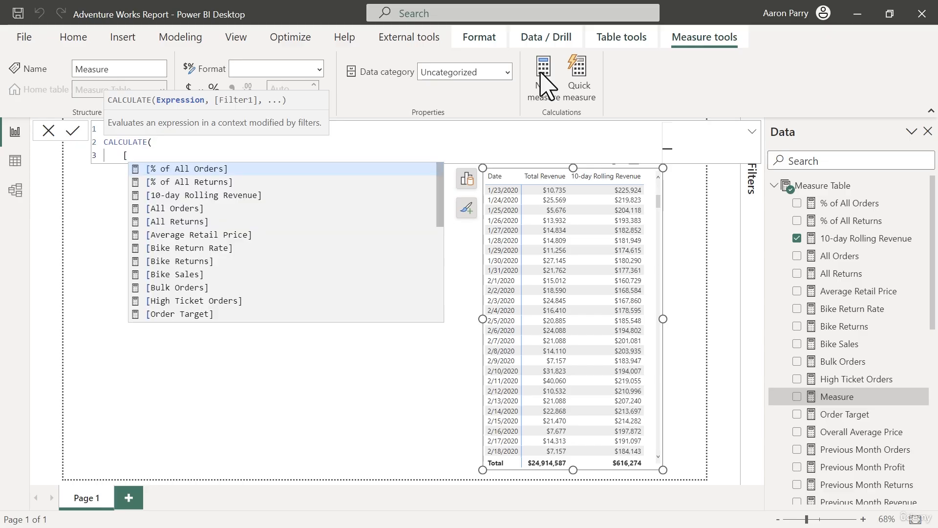
{"action": "type", "text": "tot]"}
{"action": "type", "text": "al"}
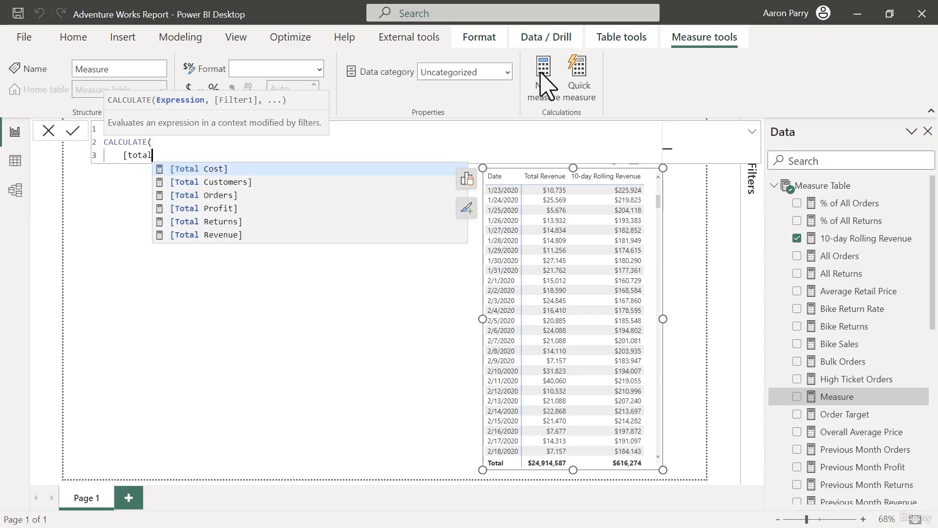
{"action": "key", "text": "Down"}
{"action": "key", "text": "Down"}
{"action": "key", "text": "Down"}
{"action": "key", "text": "Tab"}
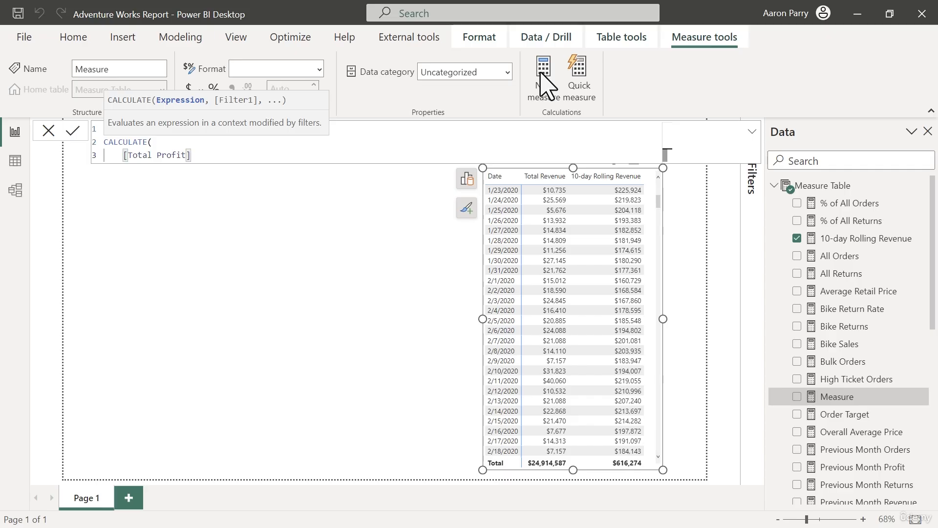
{"action": "type", "text": ","}
Step: Add a DATESINPERIOD filter to the CALCULATE formula with 'Calendar Lookup'[Date] as its dates argument
{"action": "key", "text": "shift+Return"}
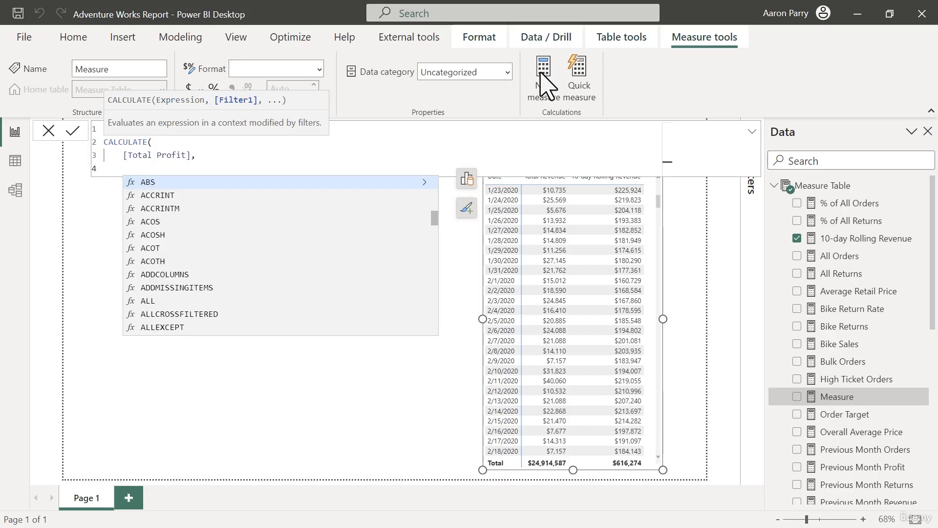
{"action": "type", "text": "datesin"}
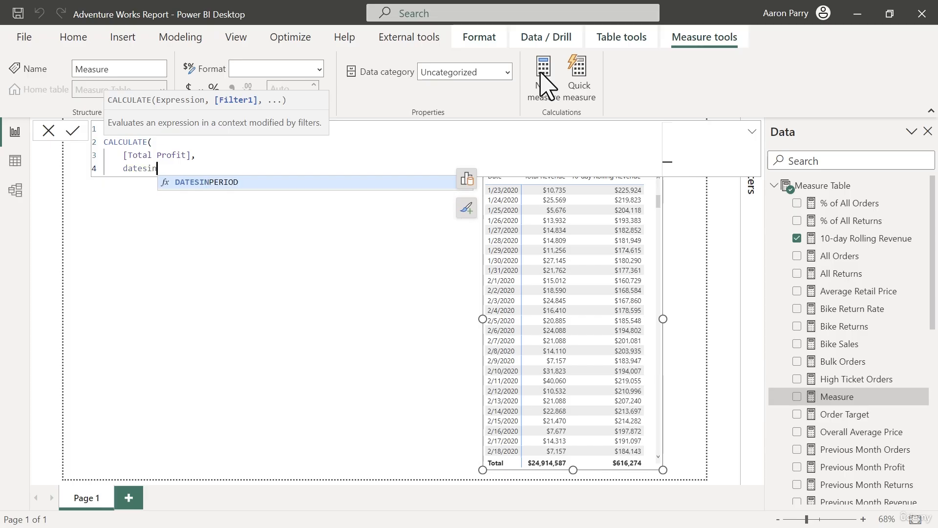
{"action": "key", "text": "Tab"}
{"action": "key", "text": "shift+Return"}
{"action": "type", "text": "c"}
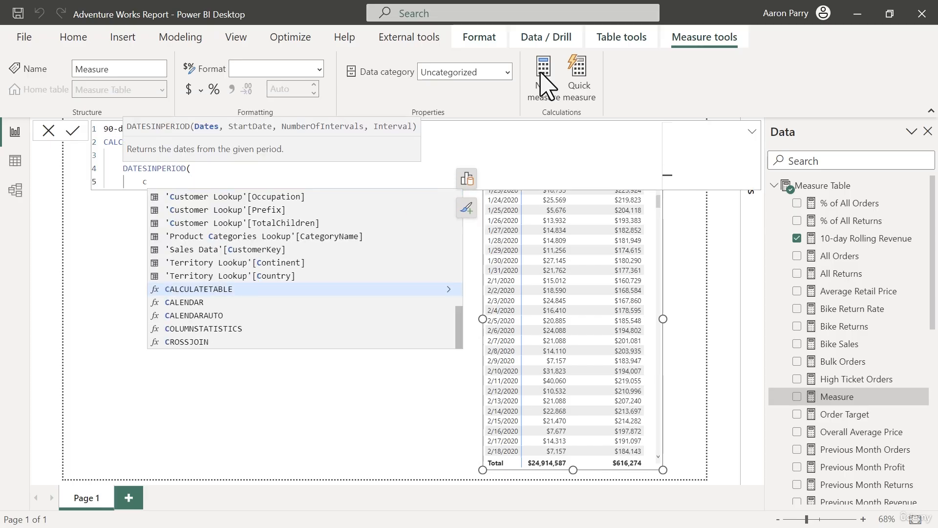
{"action": "type", "text": "alendar loo"}
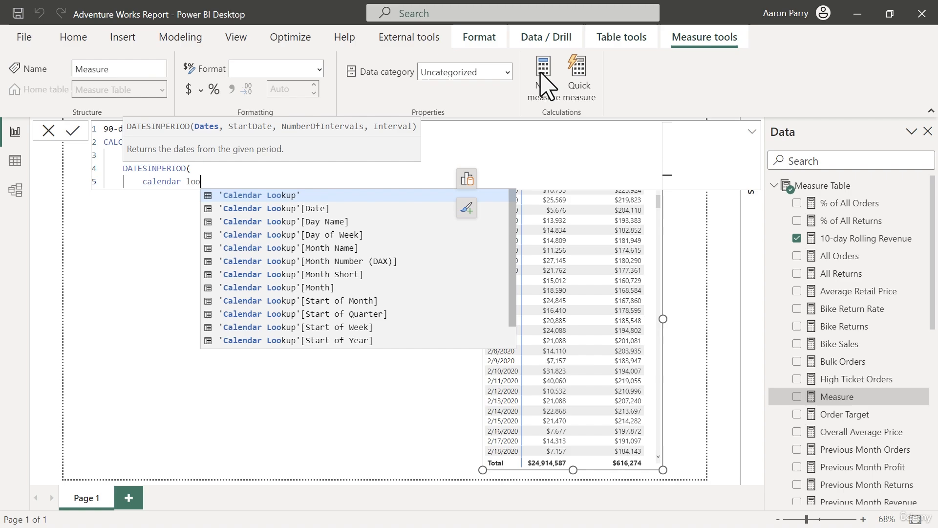
{"action": "key", "text": "Down"}
{"action": "key", "text": "Tab"}
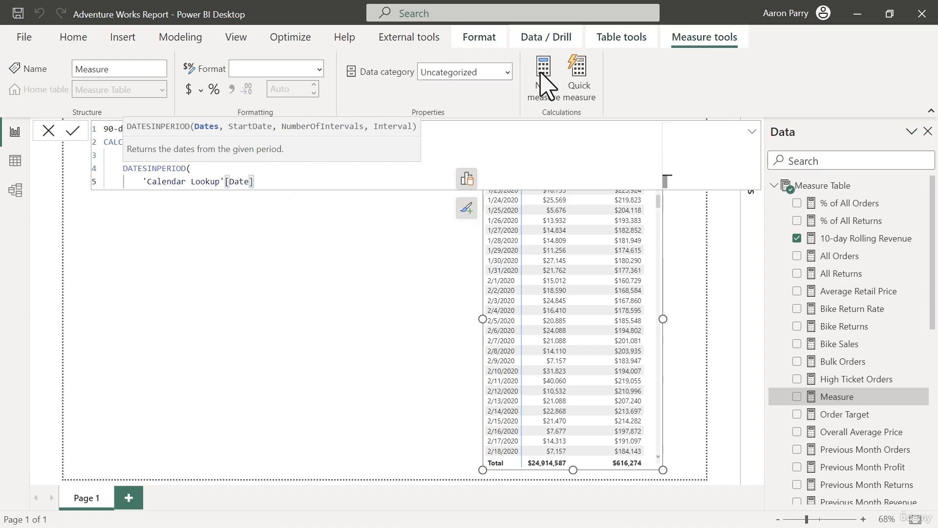
{"action": "type", "text": ","}
{"action": "key", "text": "shift+Return"}
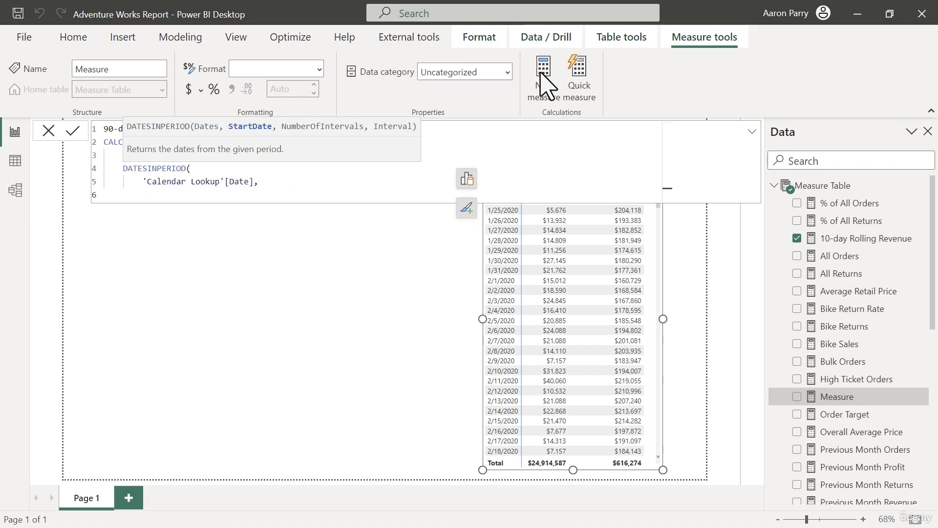
Step: Enter MAX('Calendar Lookup'[Date]) as the start date argument of DATESINPERIOD
{"action": "type", "text": "Max"}
{"action": "key", "text": "Tab"}
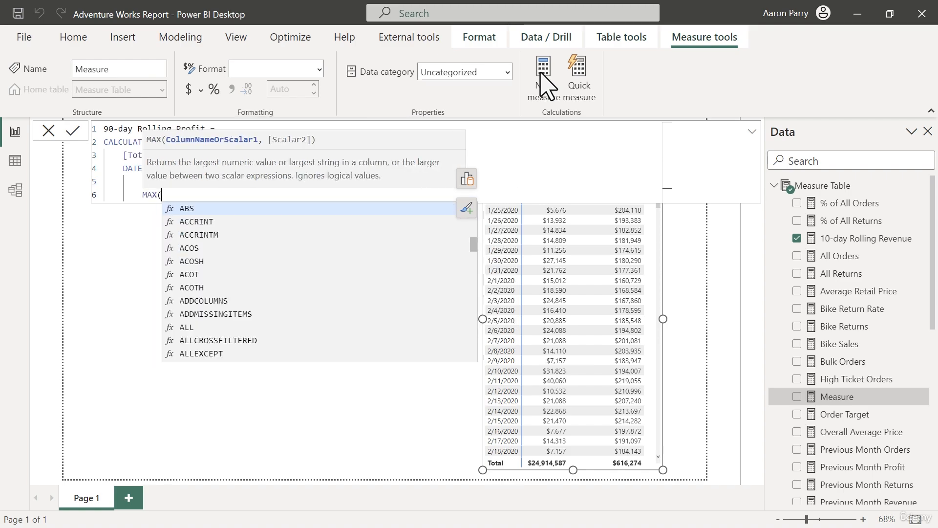
{"action": "key", "text": "shift+Return"}
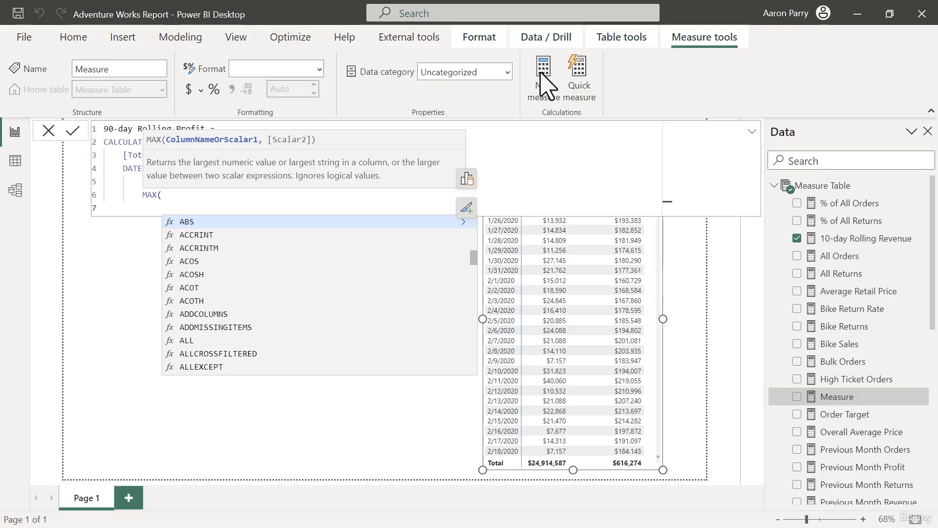
{"action": "type", "text": "date"}
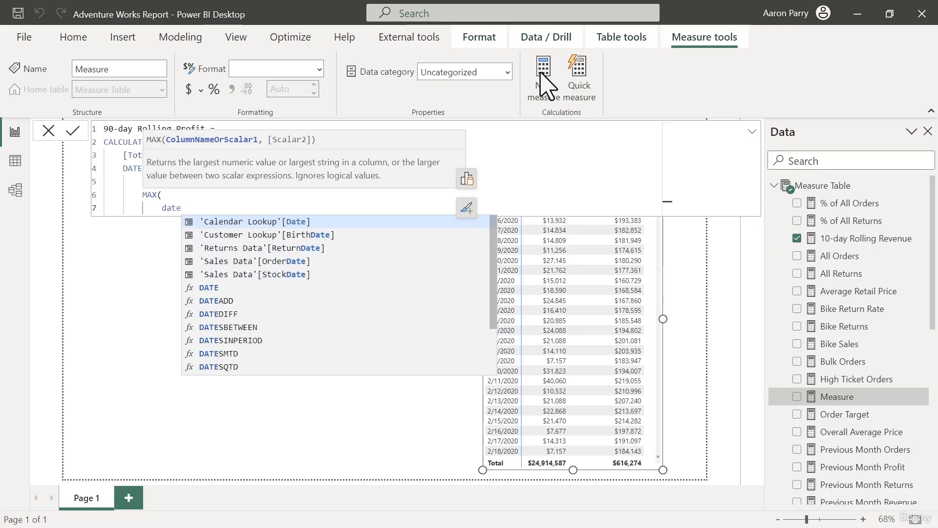
{"action": "key", "text": "Tab"}
{"action": "key", "text": "shift+Return"}
{"action": "type", "text": ")"}
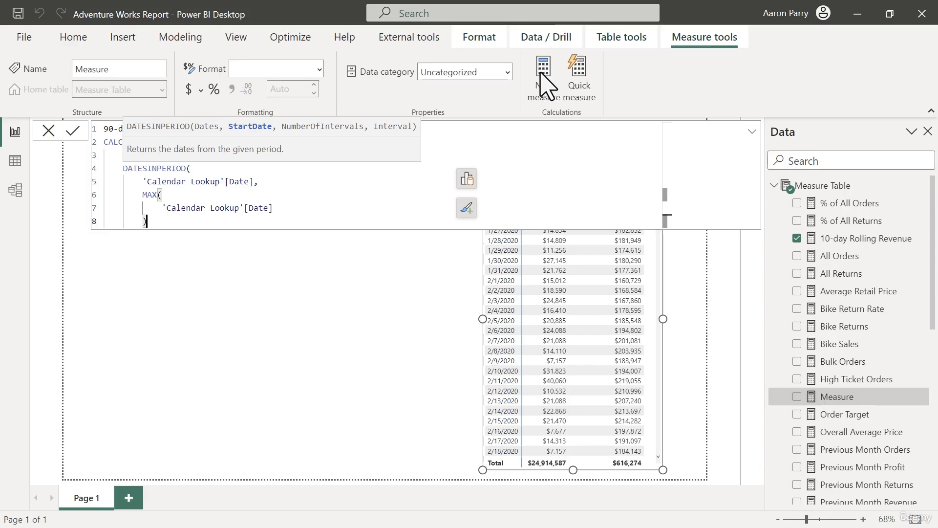
{"action": "type", "text": ","}
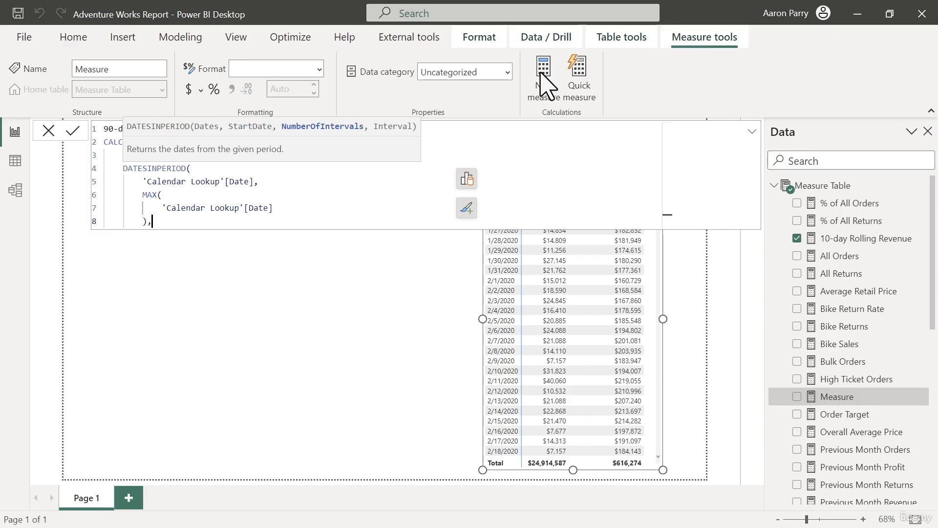
{"action": "key", "text": "shift+Return"}
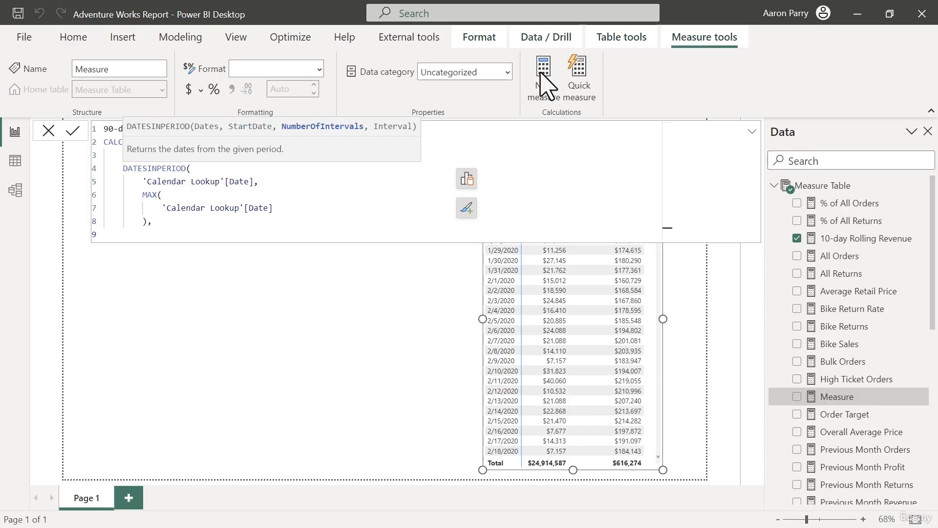
Step: Set the number of intervals to -90 and the interval to DAY, and close both the DATESINPERIOD and CALCULATE functions
{"action": "type", "text": "-90"}
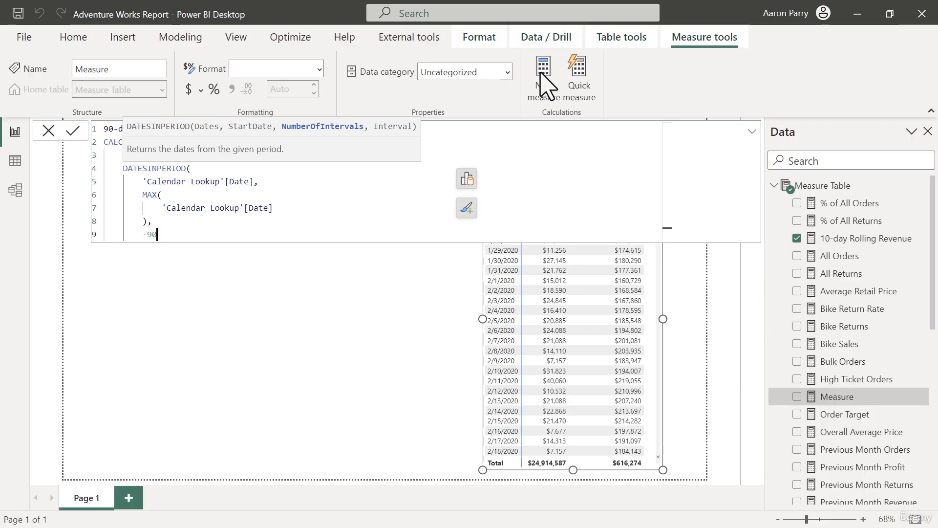
{"action": "type", "text": ","}
{"action": "key", "text": "shift+Return"}
{"action": "type", "text": "Day"}
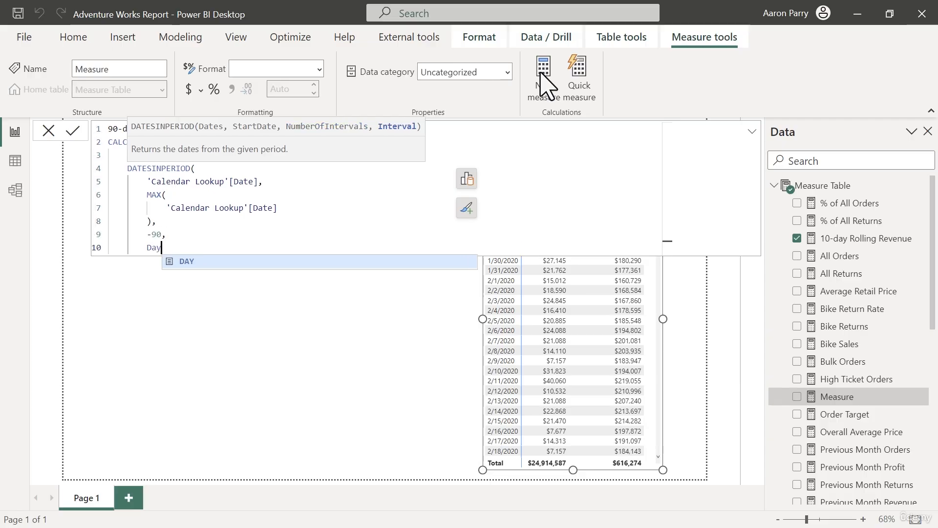
{"action": "key", "text": "Tab"}
{"action": "key", "text": "shift+Return"}
{"action": "type", "text": ")"}
{"action": "key", "text": "shift+Return"}
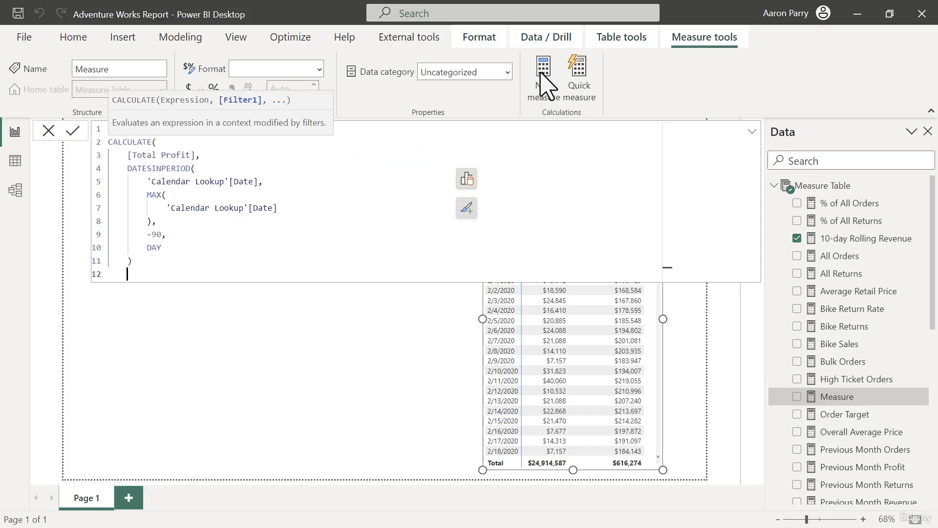
{"action": "type", "text": ")"}
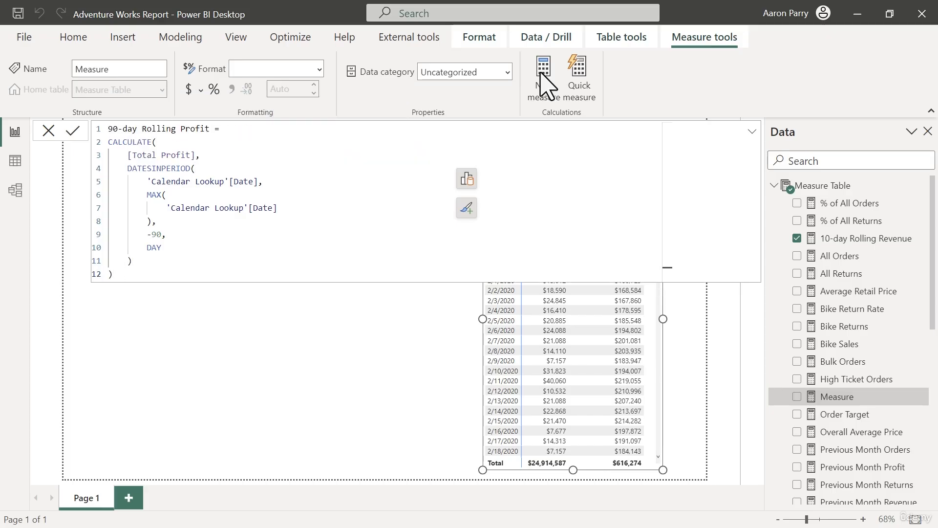
Step: Commit the 90-day Rolling Profit measure and format it as currency with 0 decimal places
{"action": "key", "text": "Return"}
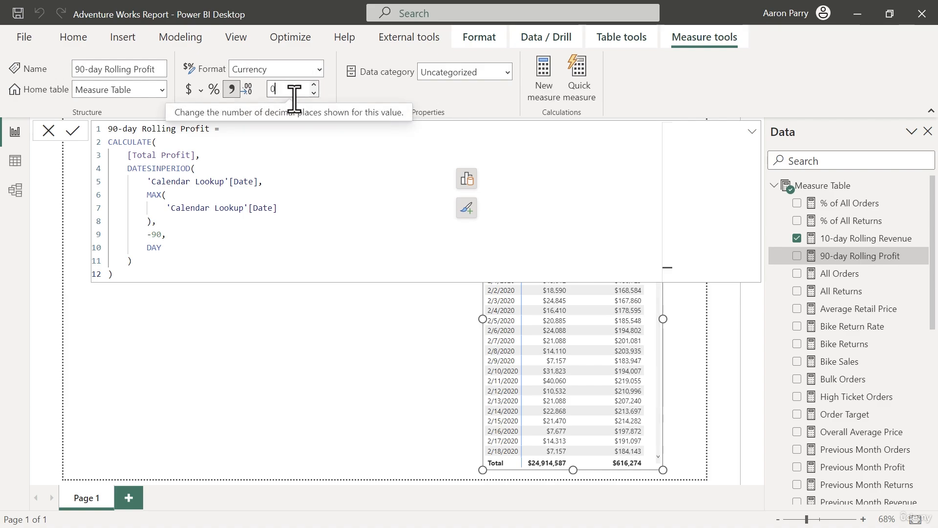
{"action": "left_click", "coordinate": [313, 93]}
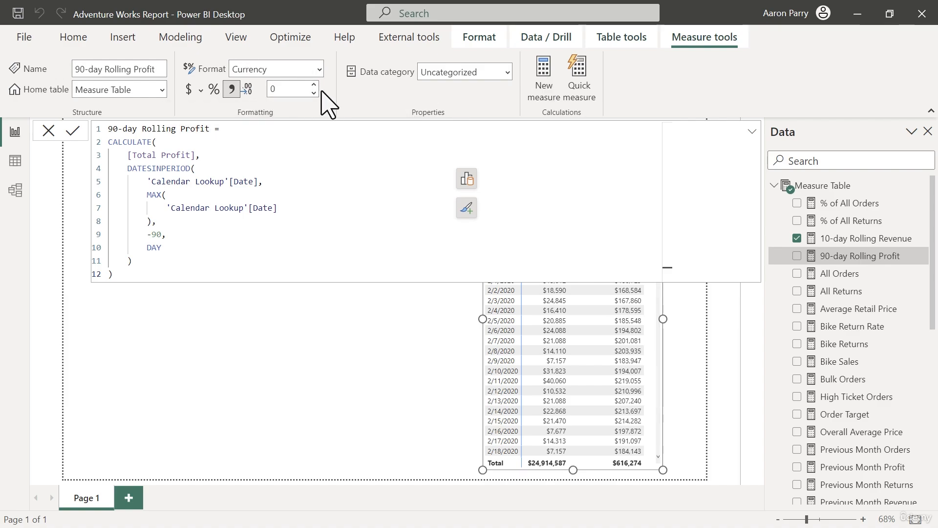
{"action": "left_click", "coordinate": [445, 352]}
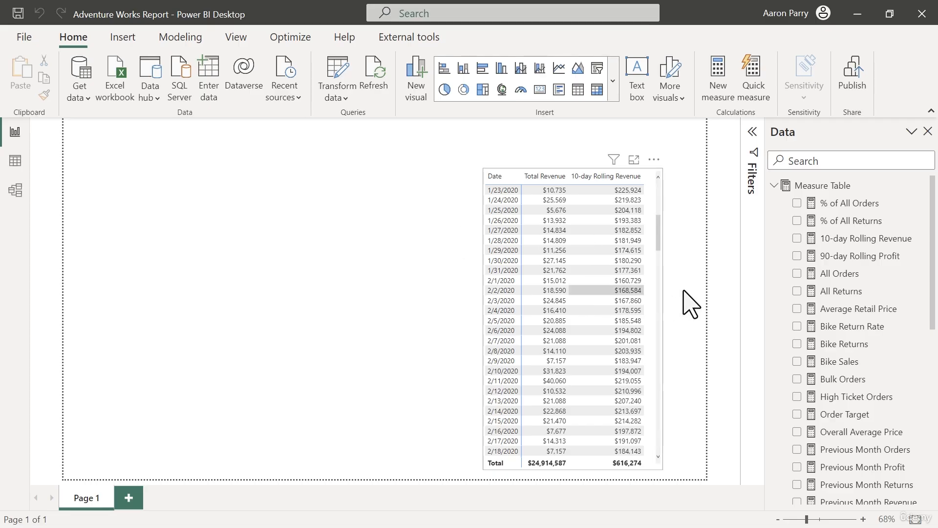
Step: Replace 10-day Rolling Revenue with the 90-day Rolling Profit measure in the matrix values and check the earliest dates
{"action": "scroll", "coordinate": [655, 307], "scroll_direction": "down", "scroll_amount": 5}
{"action": "left_click", "coordinate": [555, 235]}
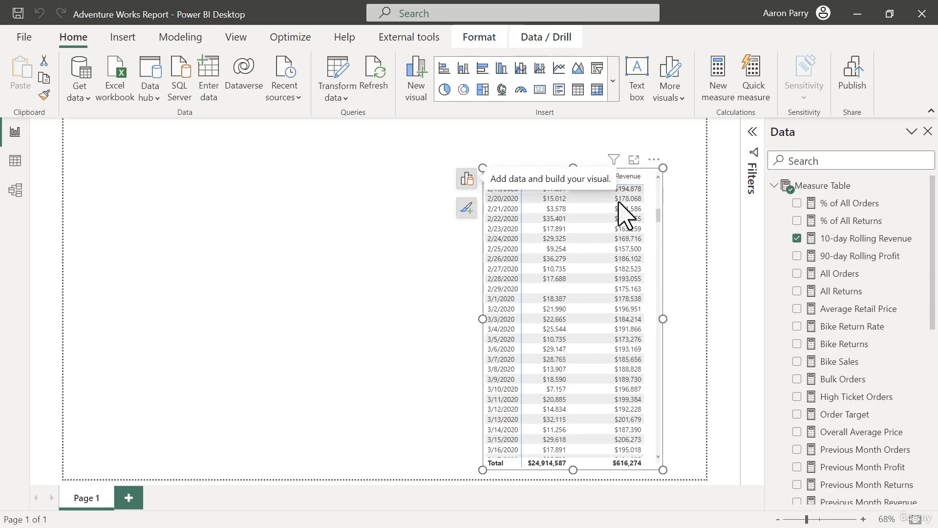
{"action": "left_click", "coordinate": [468, 179]}
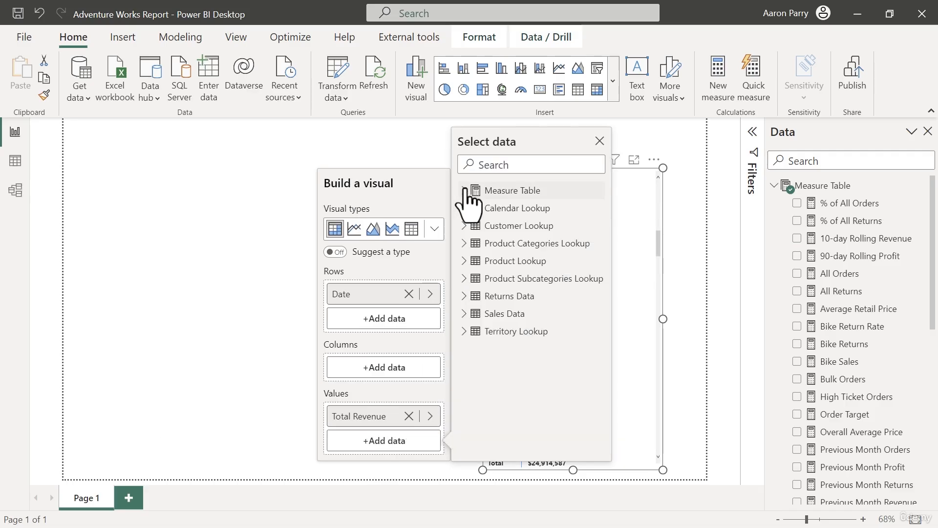
{"action": "left_click", "coordinate": [467, 191]}
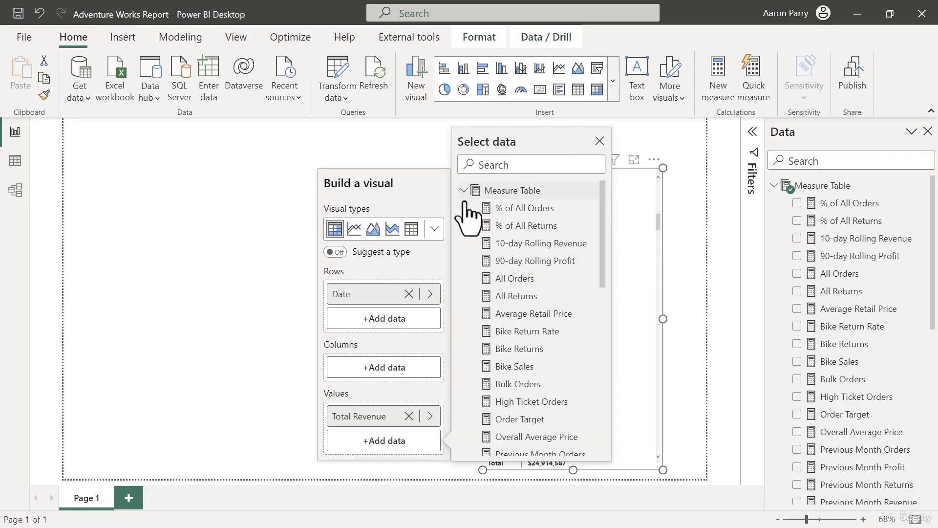
{"action": "left_click", "coordinate": [518, 261]}
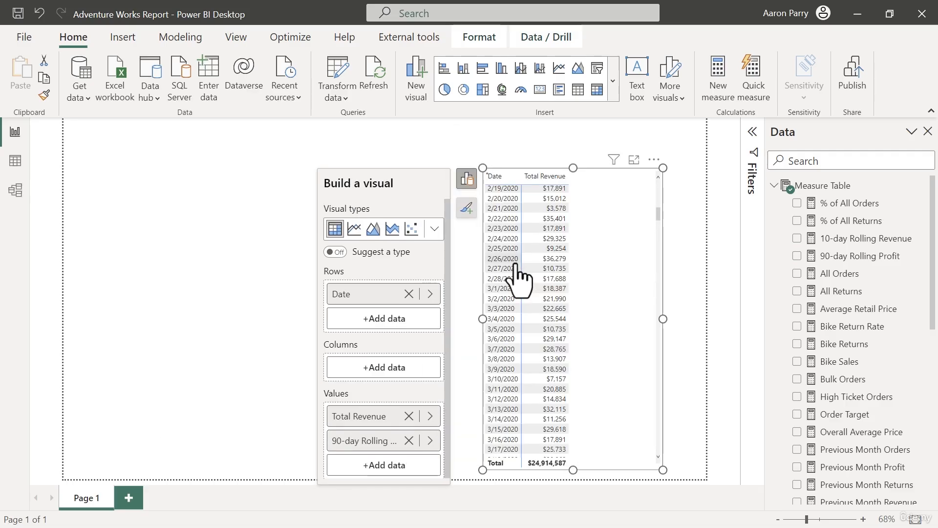
{"action": "left_click", "coordinate": [351, 156]}
{"action": "scroll", "coordinate": [505, 230], "scroll_direction": "up", "scroll_amount": 10}
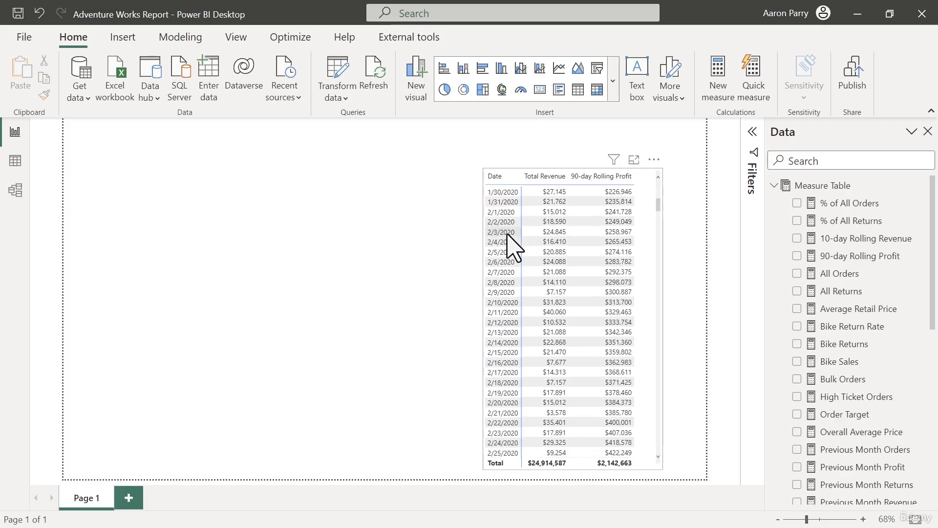
{"action": "scroll", "coordinate": [510, 225], "scroll_direction": "up", "scroll_amount": 4}
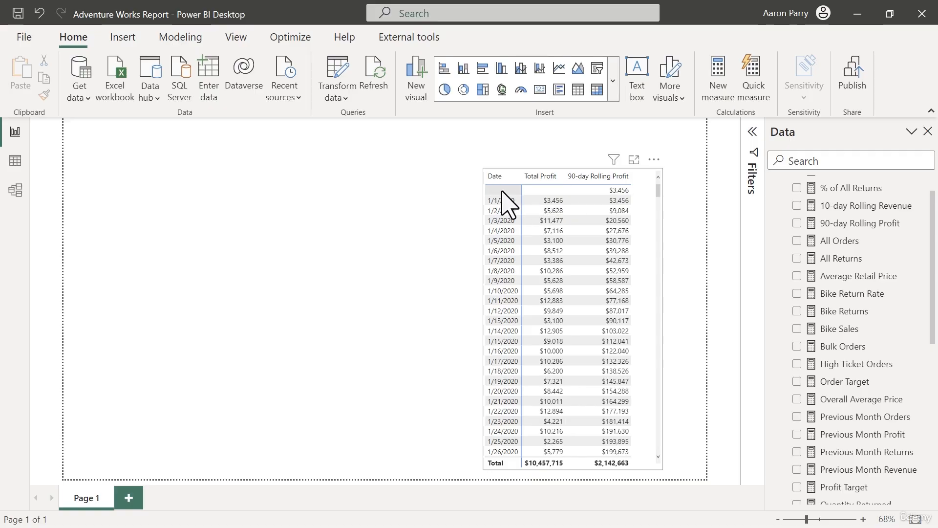
Step: Filter the matrix's Date field to exclude (Blank) values
{"action": "left_click", "coordinate": [752, 144]}
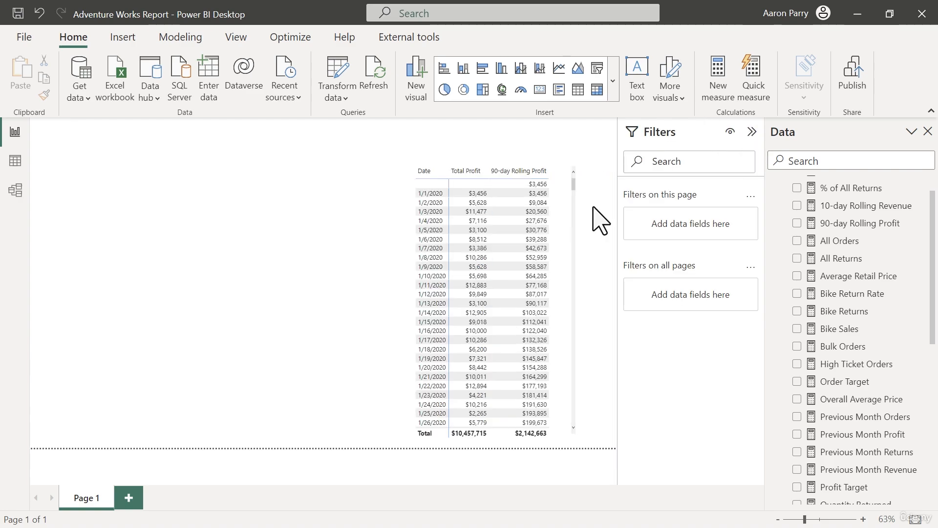
{"action": "left_click", "coordinate": [569, 229]}
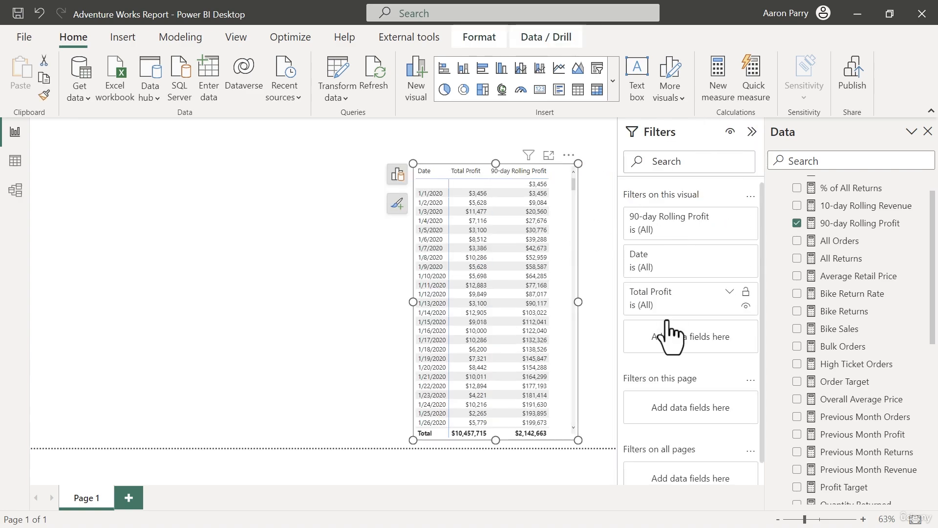
{"action": "left_click", "coordinate": [729, 255]}
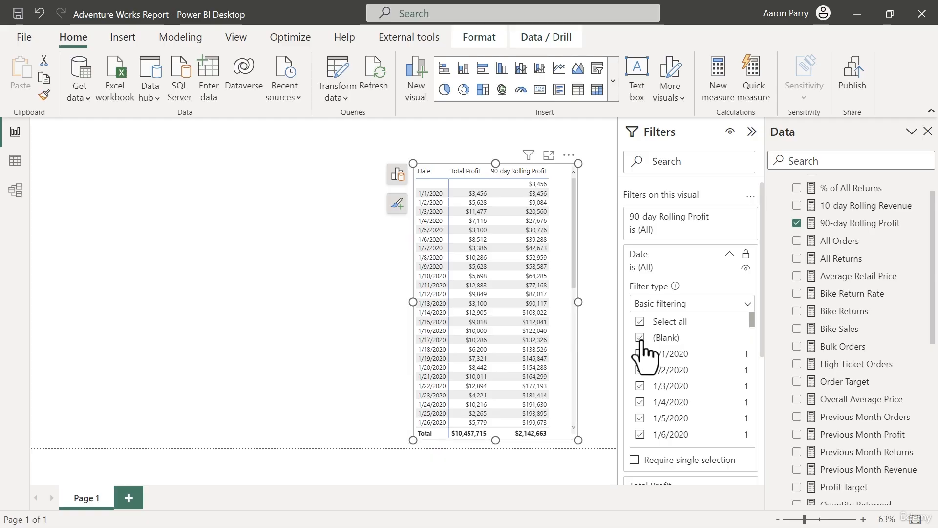
{"action": "left_click", "coordinate": [639, 337]}
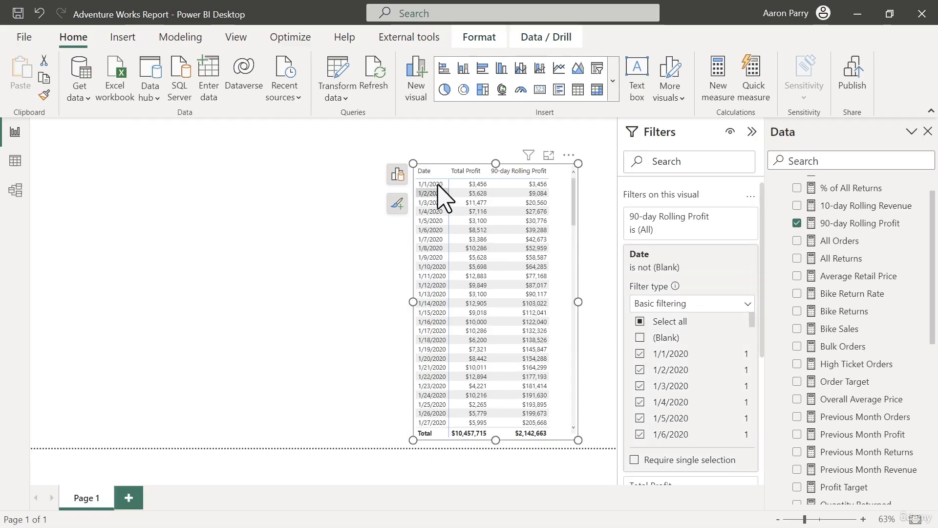
{"action": "left_click", "coordinate": [751, 132]}
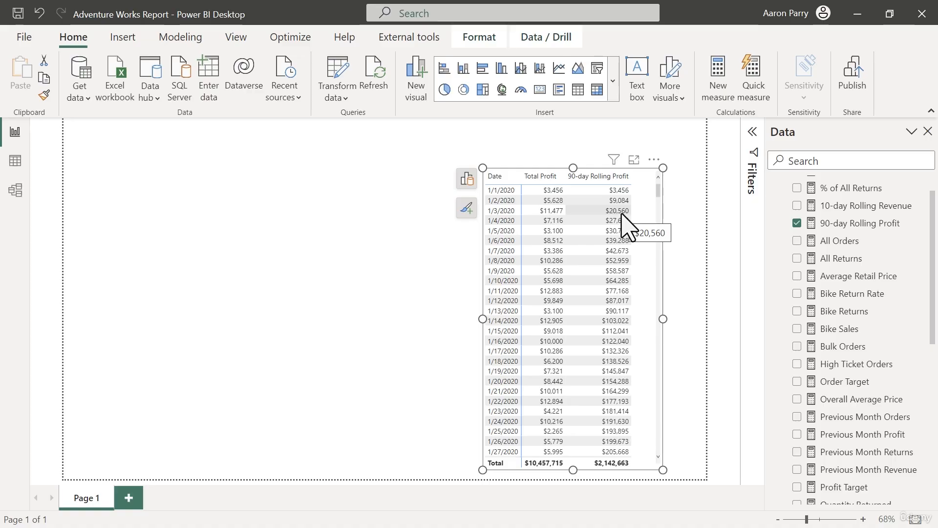
Step: Clear the Date filter from the matrix and collapse the filter settings
{"action": "left_click", "coordinate": [40, 20]}
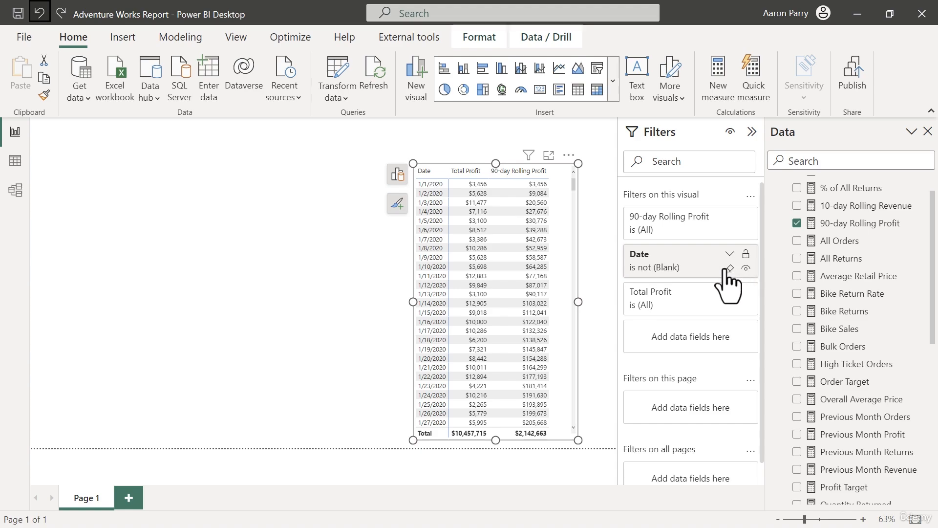
{"action": "left_click", "coordinate": [729, 268]}
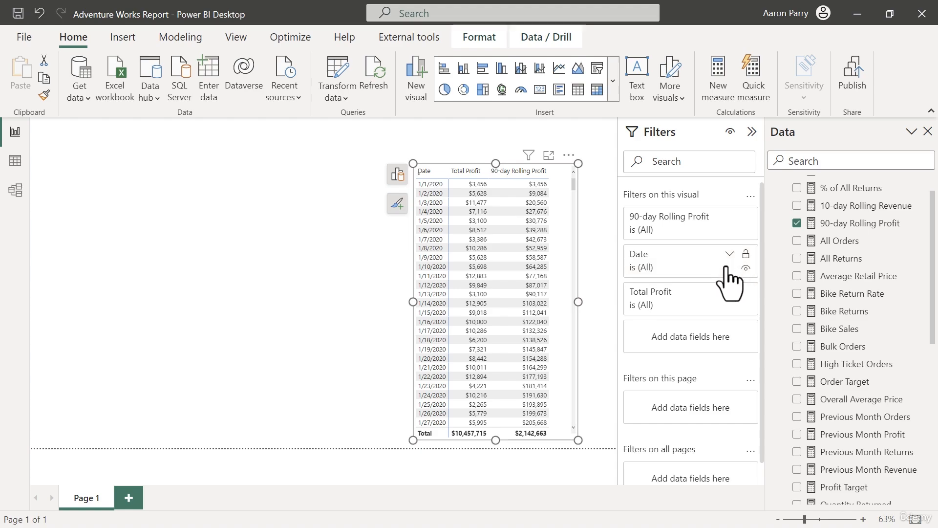
{"action": "left_click", "coordinate": [752, 131]}
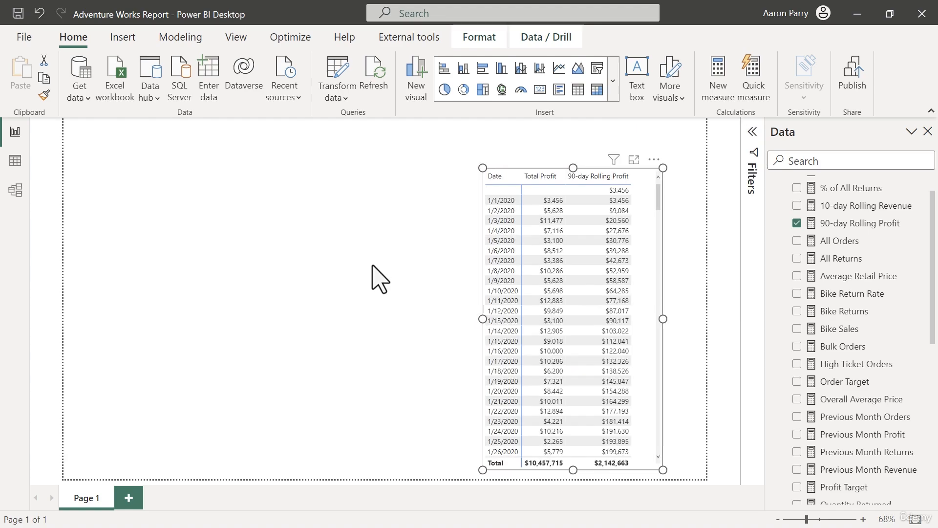
Step: Insert an empty slicer visual and position it in the blank area of the page beside the matrix
{"action": "left_click", "coordinate": [435, 293]}
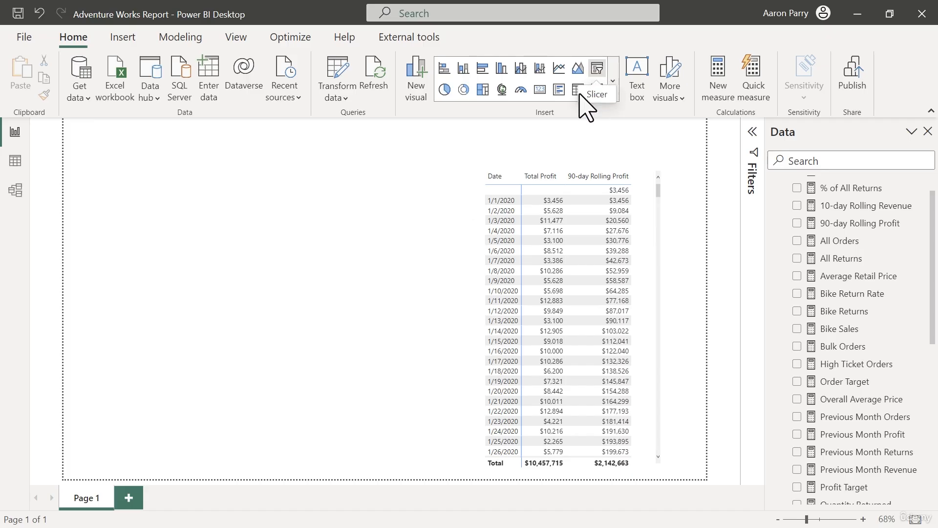
{"action": "left_click", "coordinate": [595, 73]}
{"action": "left_click_drag", "start_coordinate": [253, 263], "coordinate": [310, 255]}
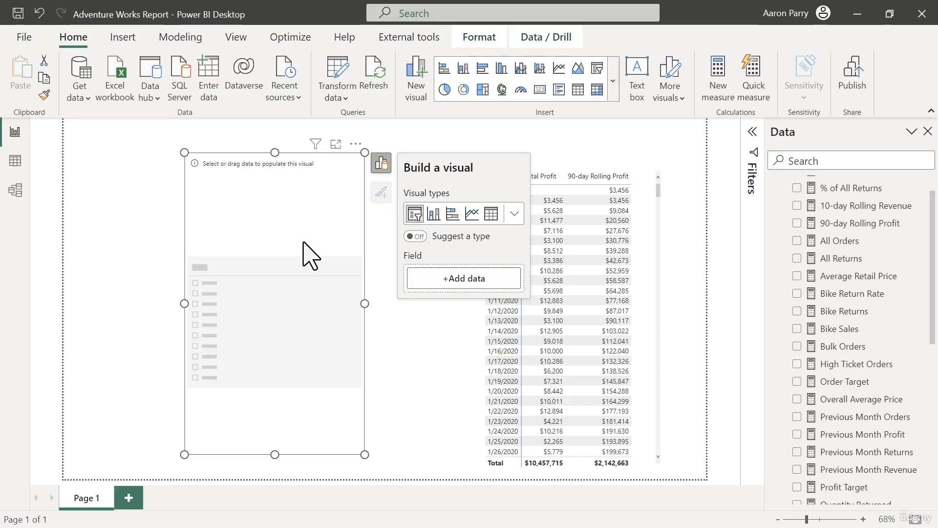
Step: Add the Date field from the Calendar Lookup table to the empty slicer
{"action": "left_click", "coordinate": [447, 279]}
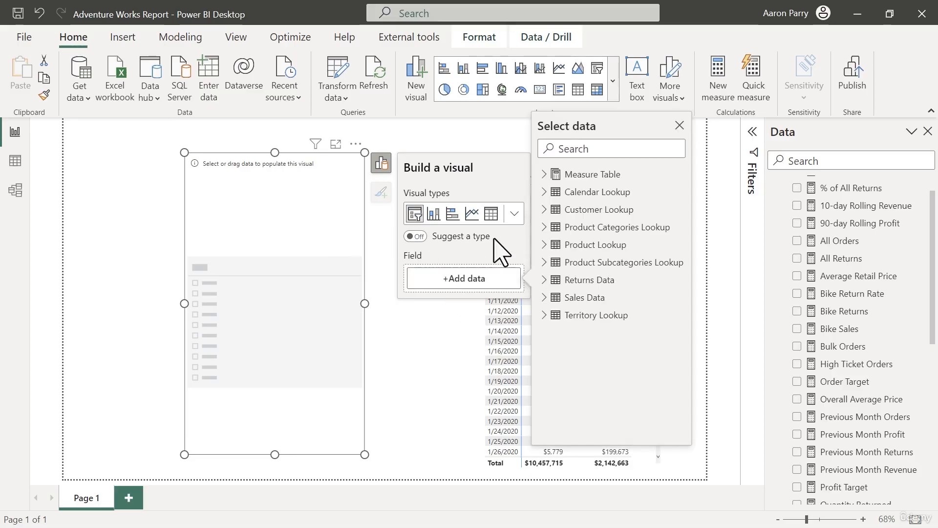
{"action": "left_click", "coordinate": [543, 176]}
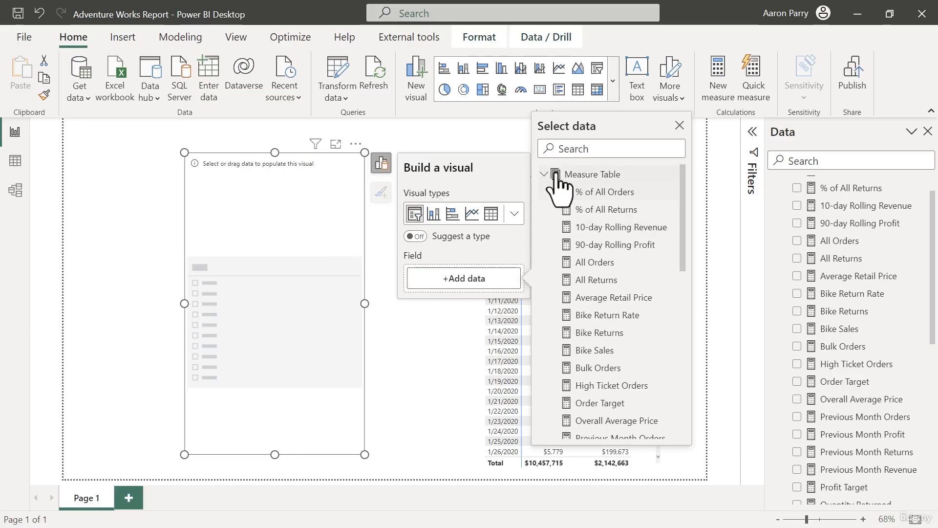
{"action": "left_click", "coordinate": [556, 176]}
{"action": "left_click", "coordinate": [551, 192]}
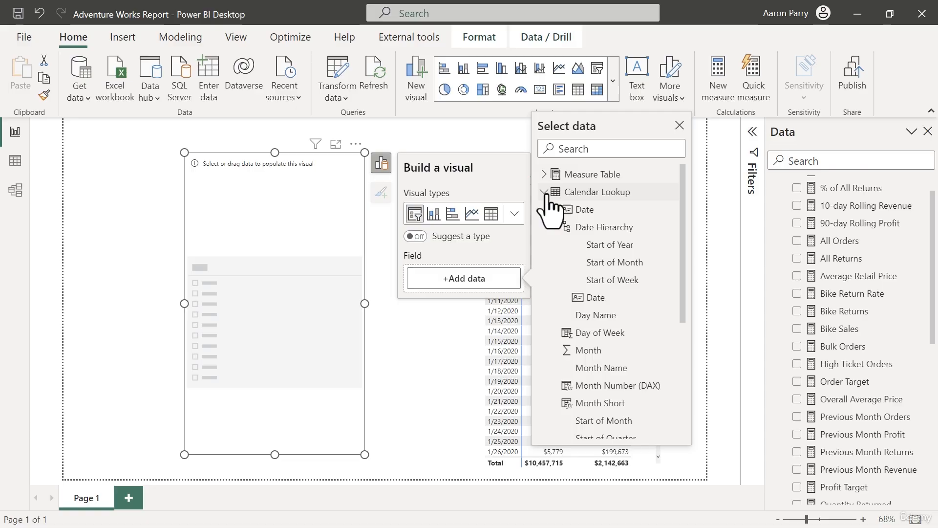
{"action": "left_click", "coordinate": [583, 209]}
Step: Set the Date slicer's end date to 3/30/2020 and check the latest dates in the matrix
{"action": "left_click", "coordinate": [284, 173]}
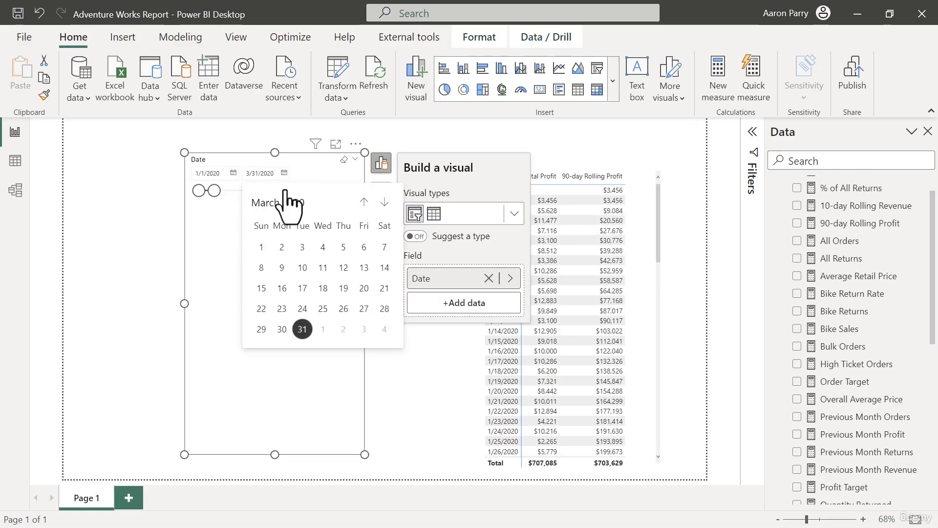
{"action": "left_click", "coordinate": [282, 329]}
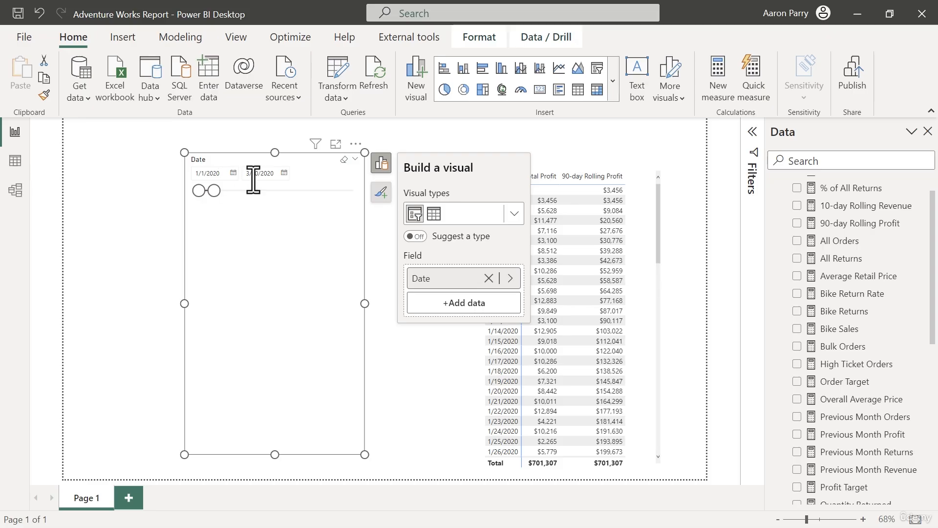
{"action": "left_click", "coordinate": [687, 298]}
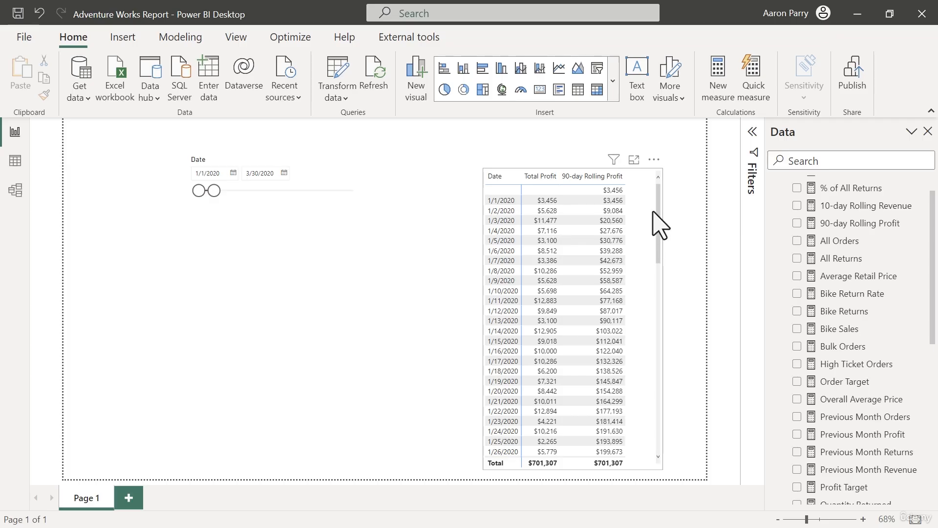
{"action": "left_click_drag", "start_coordinate": [658, 215], "coordinate": [660, 443]}
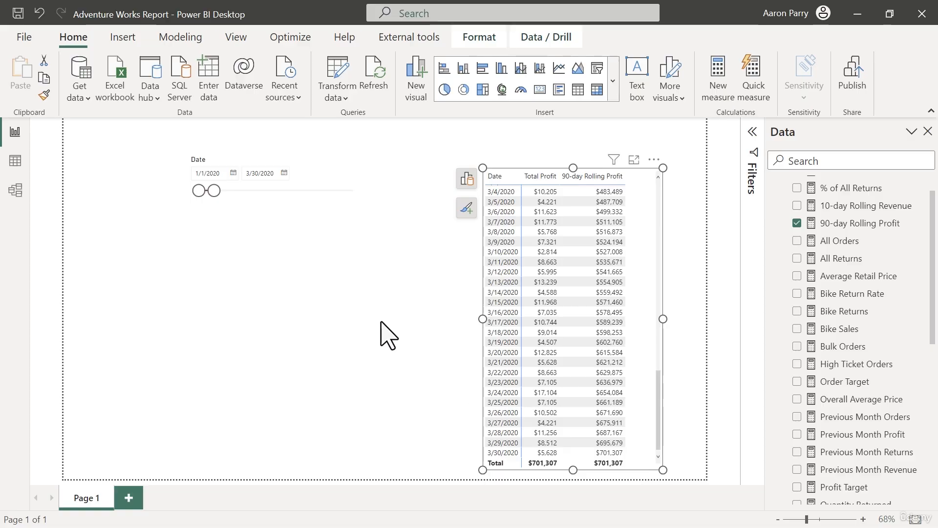
Step: Extend the Date slicer's range to end on 5/8/2020 and examine the matrix rows from late March into April
{"action": "left_click_drag", "start_coordinate": [214, 191], "coordinate": [220, 191]}
{"action": "scroll", "coordinate": [582, 410], "scroll_direction": "down", "scroll_amount": 2}
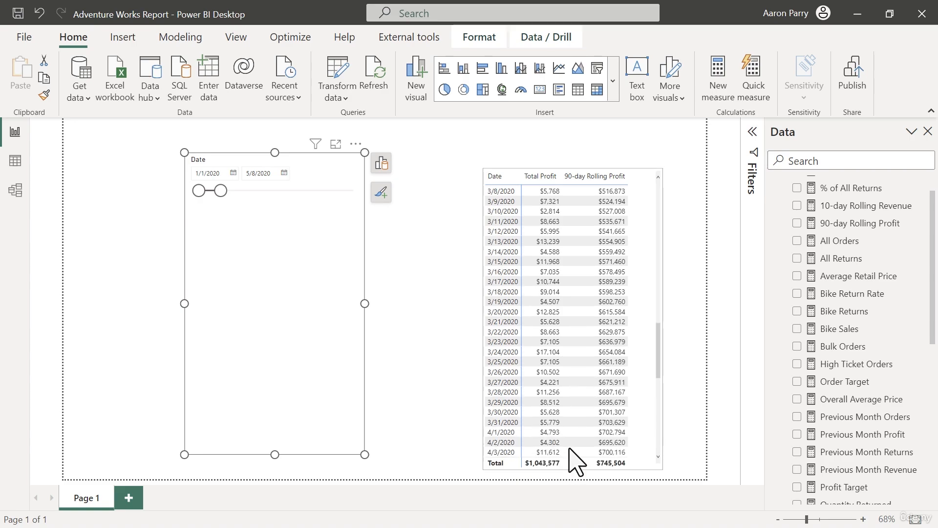